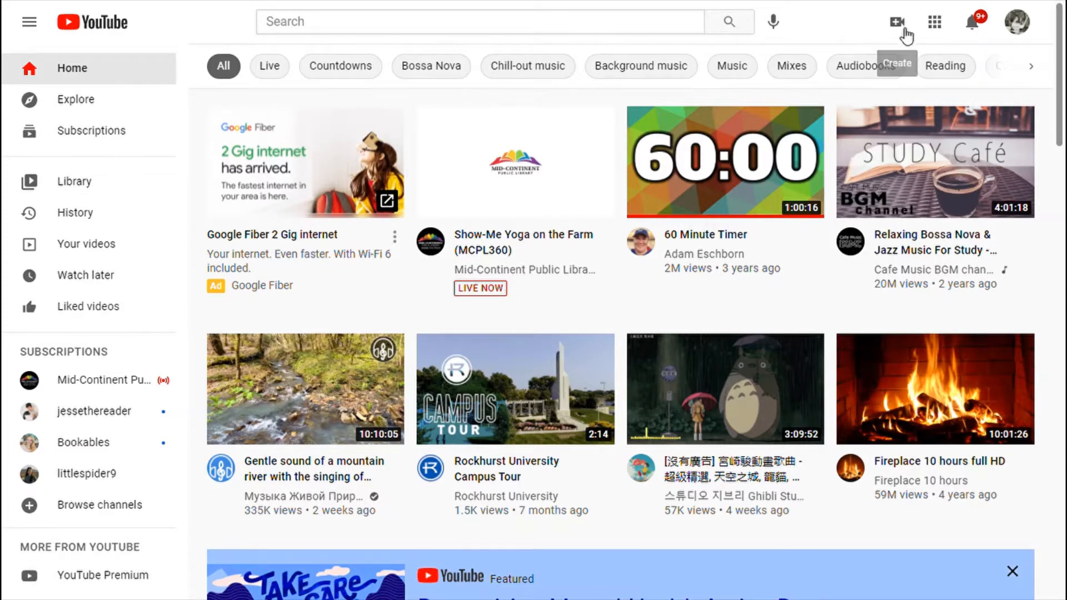
# - Start setting up a live stream for right now, using the built-in webcam
pyautogui.click(898, 25)
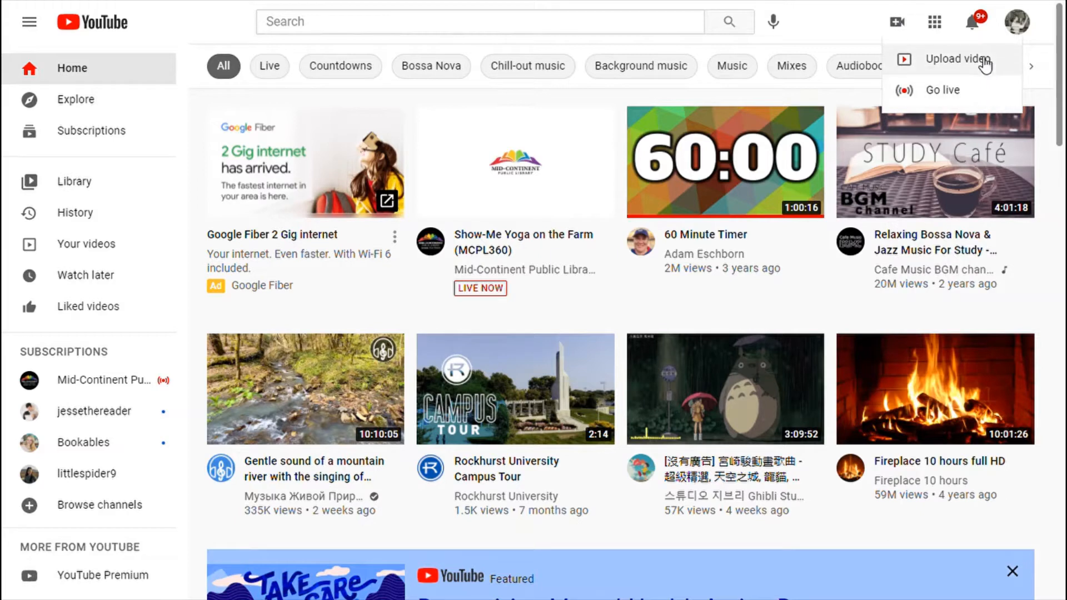
pyautogui.click(982, 87)
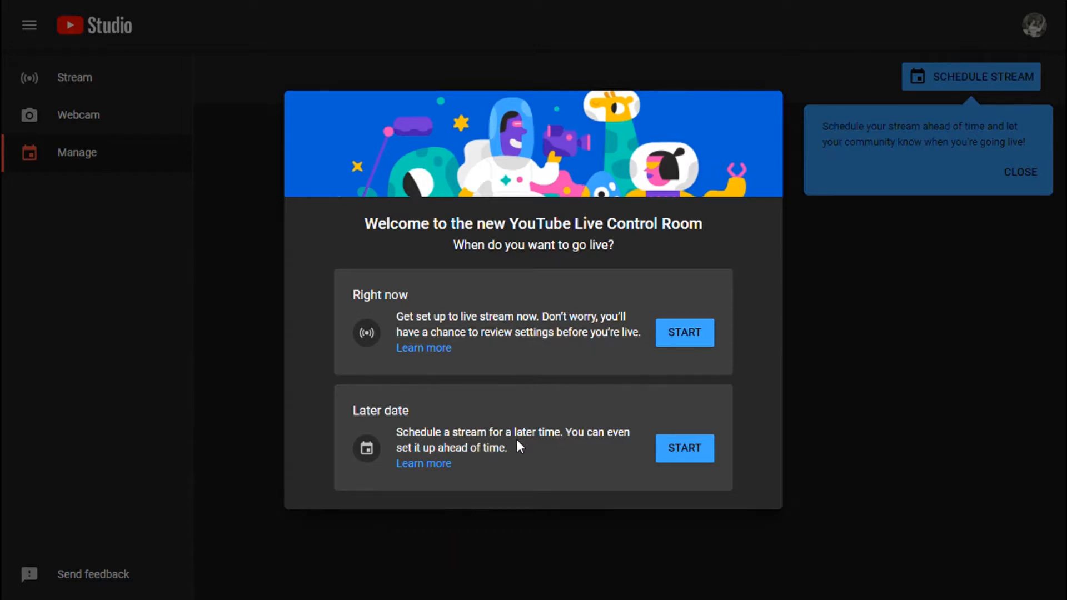
pyautogui.click(679, 339)
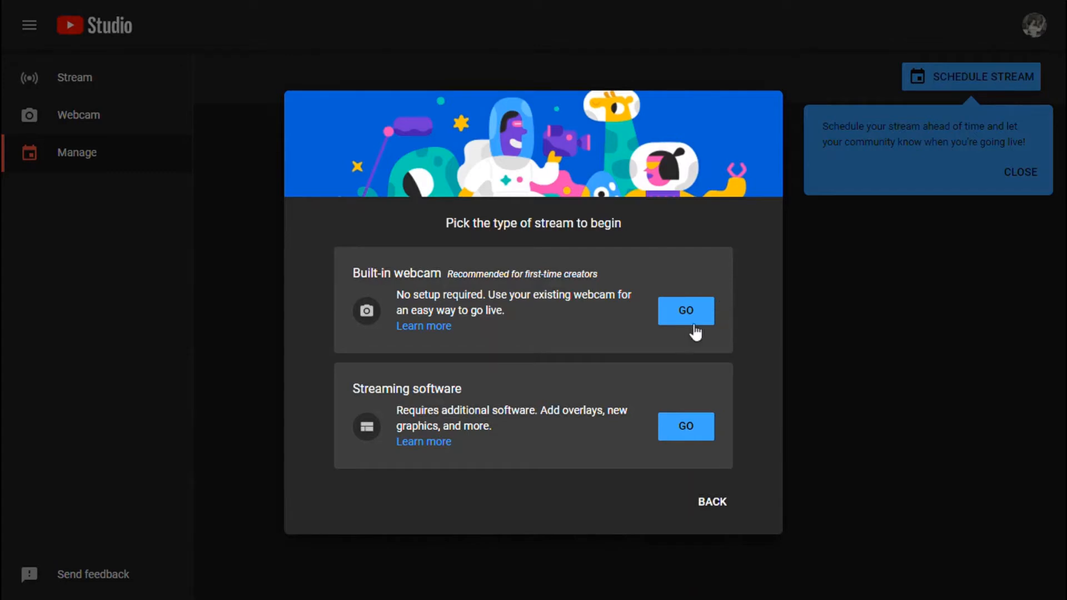
pyautogui.click(694, 319)
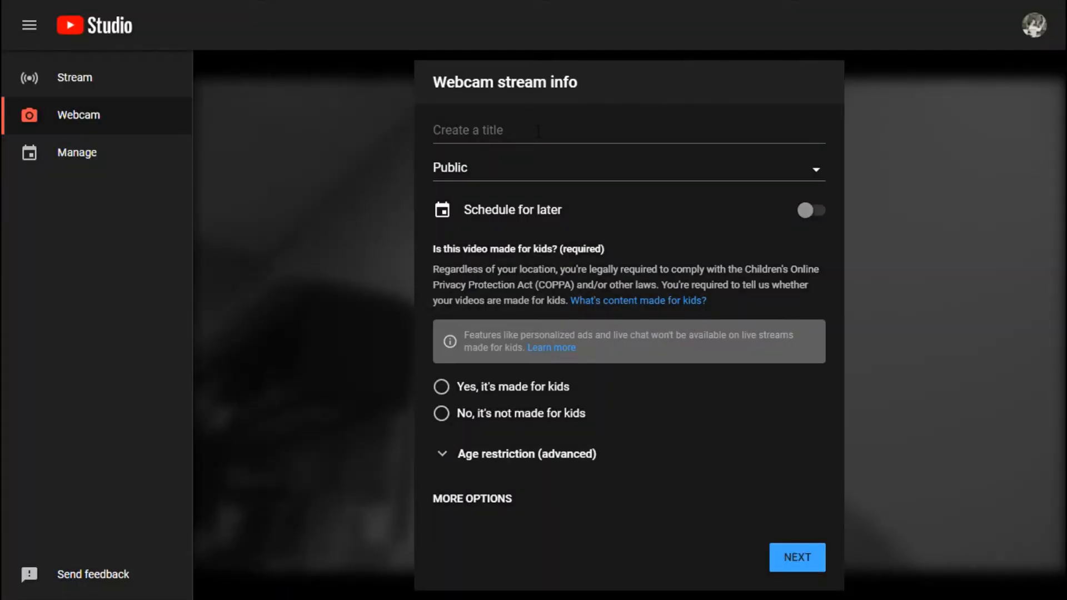
# - Title the webcam stream "Testing!" and set its visibility to Private
pyautogui.click(538, 131)
pyautogui.write('Tes')
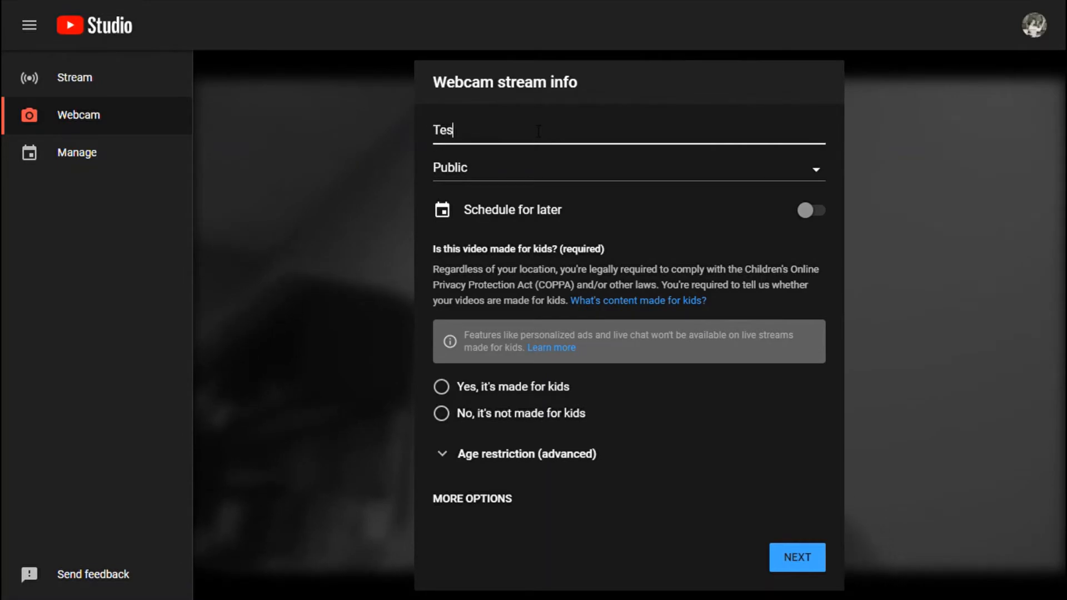
pyautogui.write('ting!')
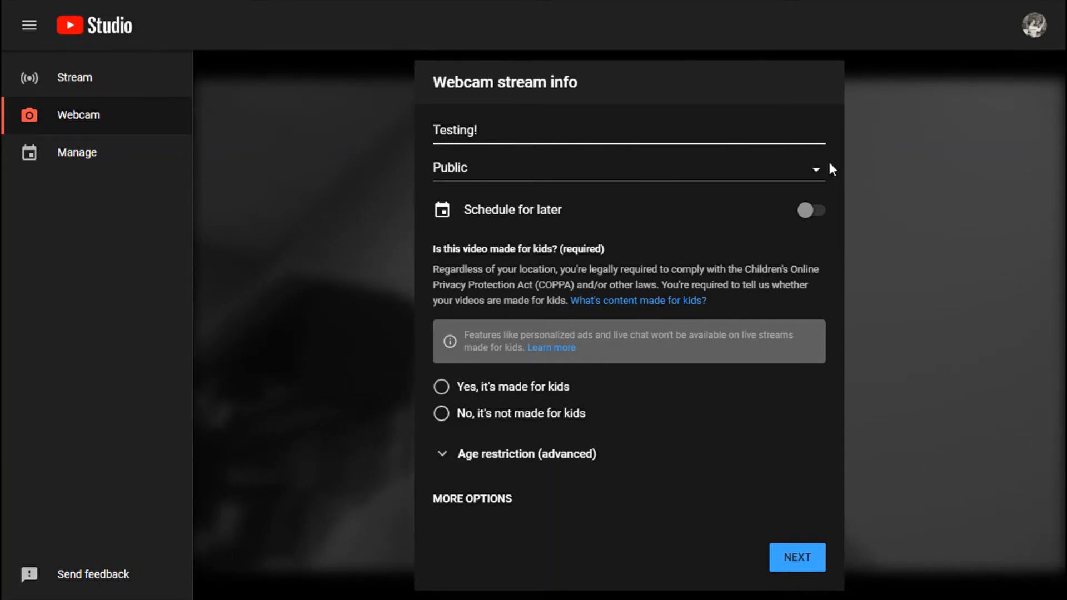
pyautogui.click(818, 172)
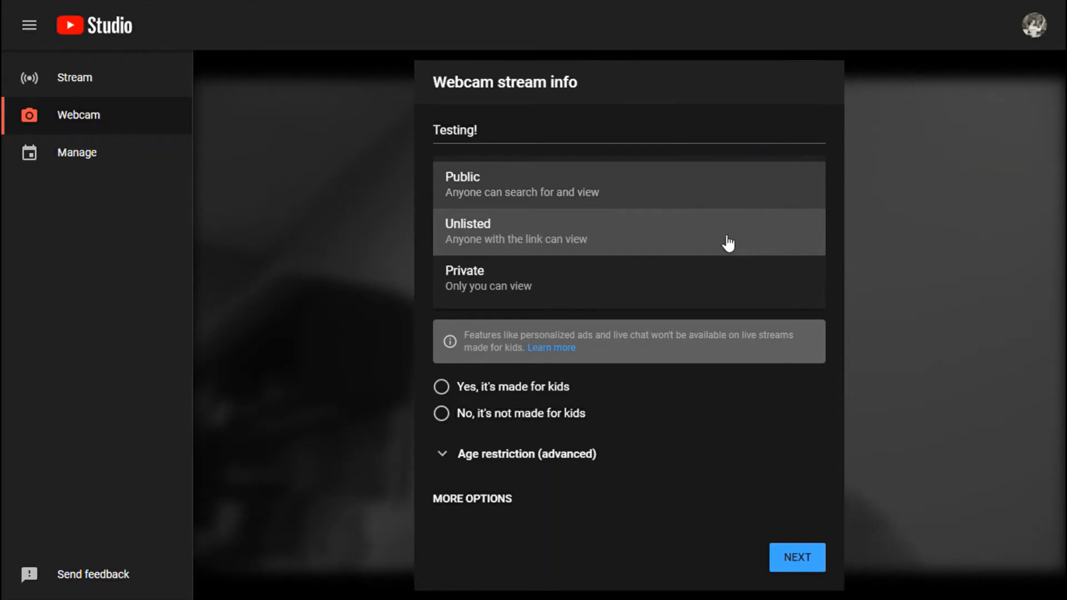
pyautogui.click(584, 298)
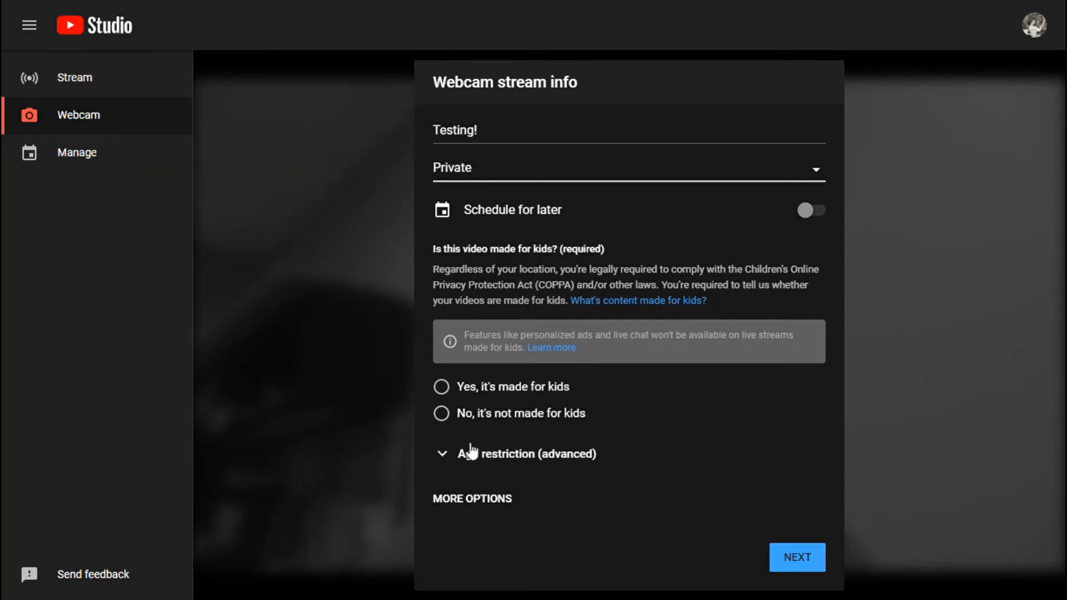
# - Expand the age restriction options and mark the stream as not made for kids
pyautogui.click(452, 456)
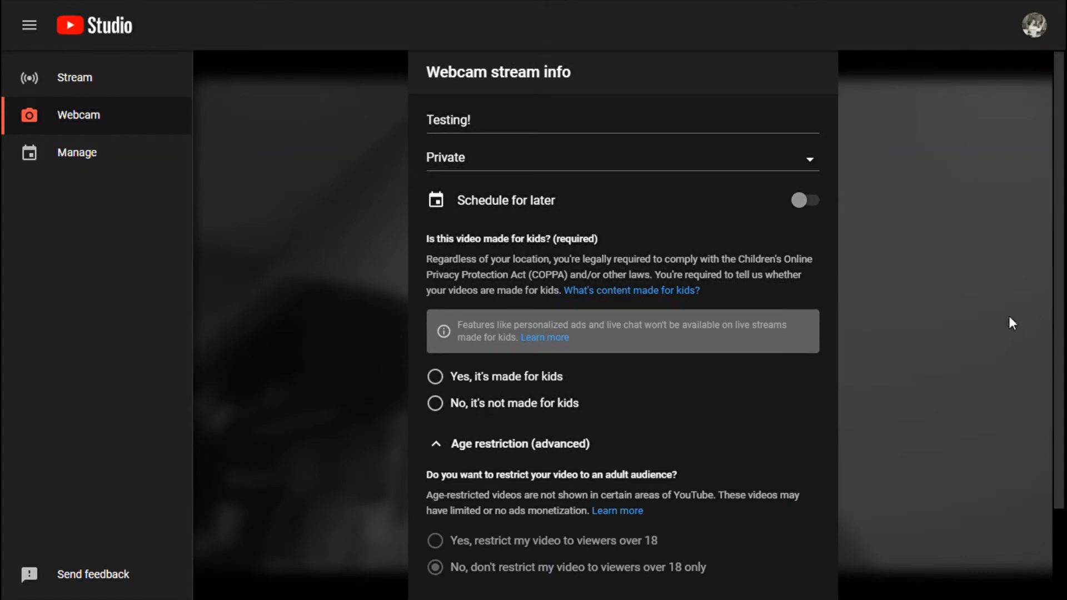
pyautogui.moveTo(1054, 277); pyautogui.dragTo(1051, 353)
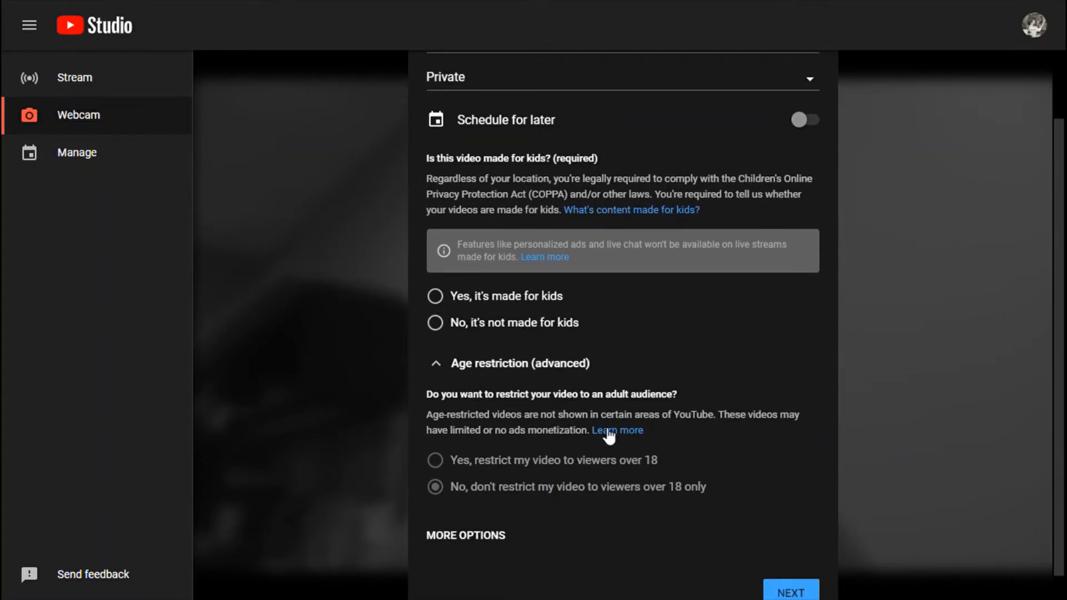
pyautogui.click(437, 327)
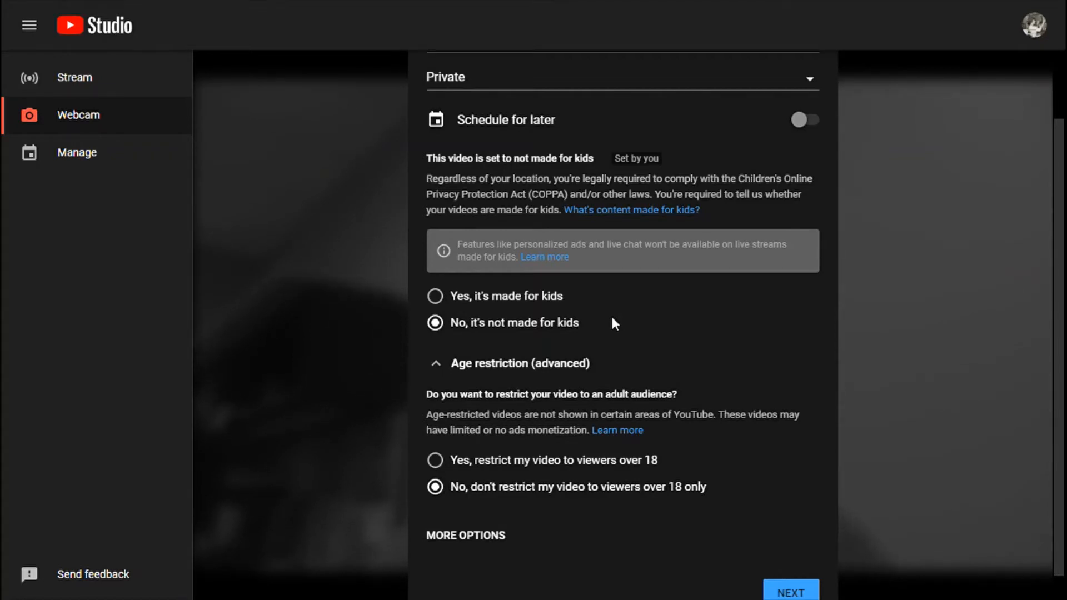
# - Show the additional stream options and enter the description "more testing!"
pyautogui.click(493, 538)
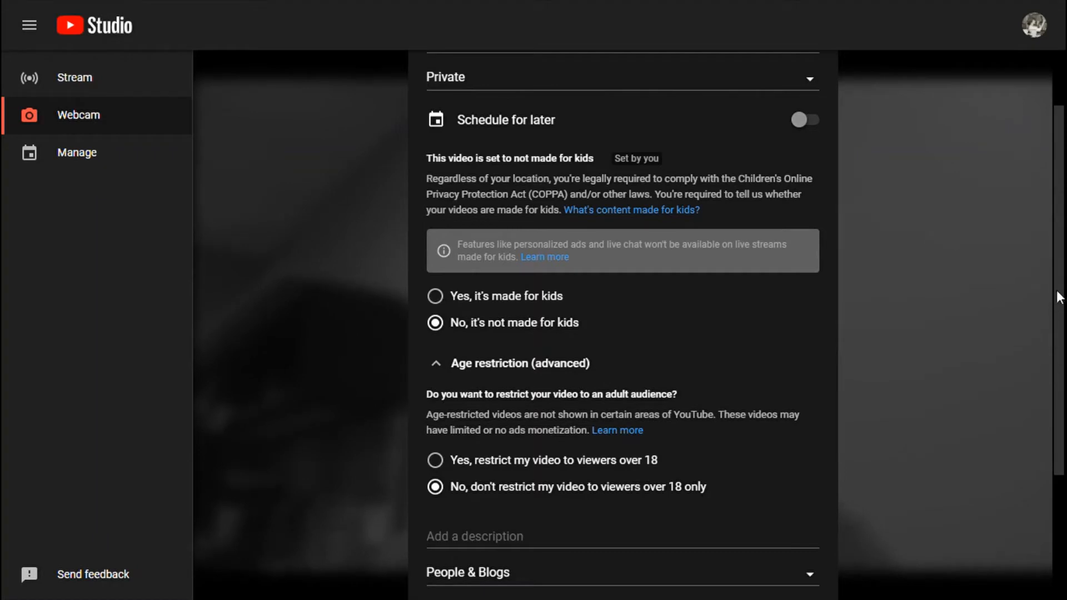
pyautogui.scroll(-3, 451, 334)
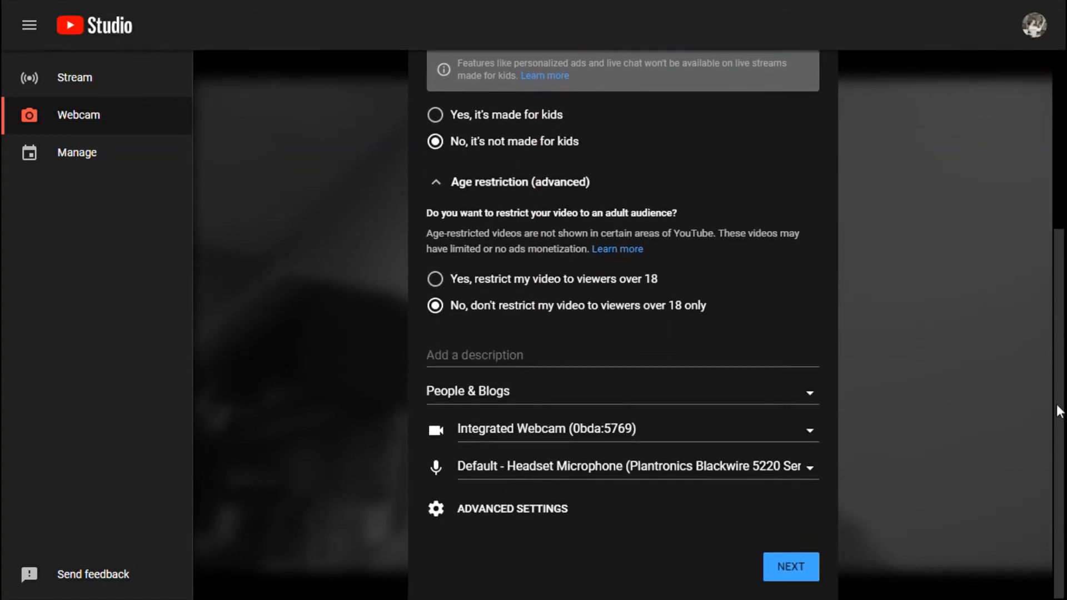
pyautogui.click(473, 355)
pyautogui.write('mor')
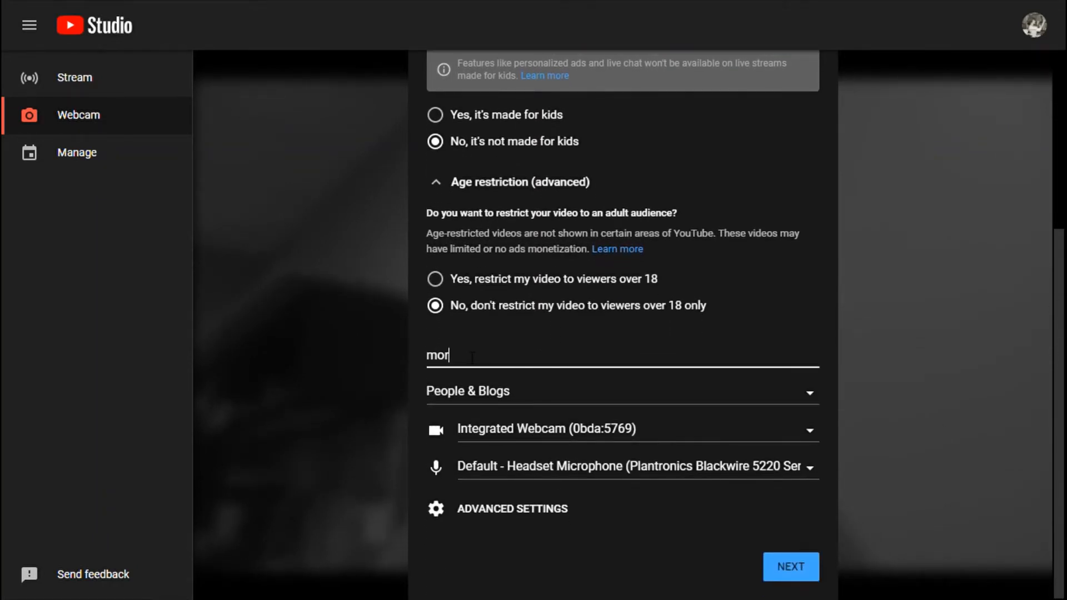
pyautogui.write('e testing!')
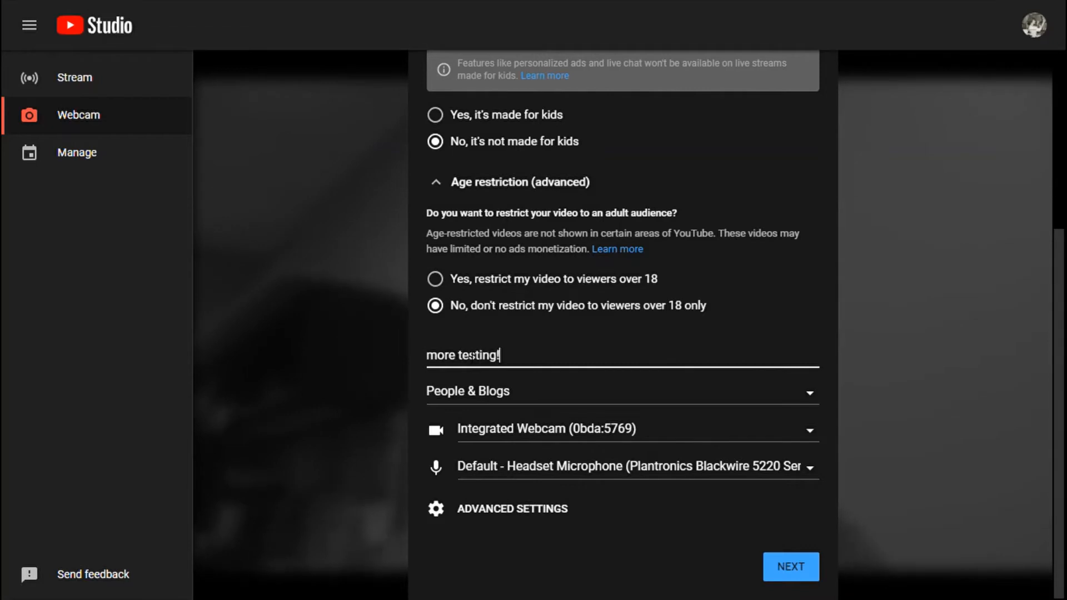
# - Set the stream's category to Howto & Style
pyautogui.click(821, 399)
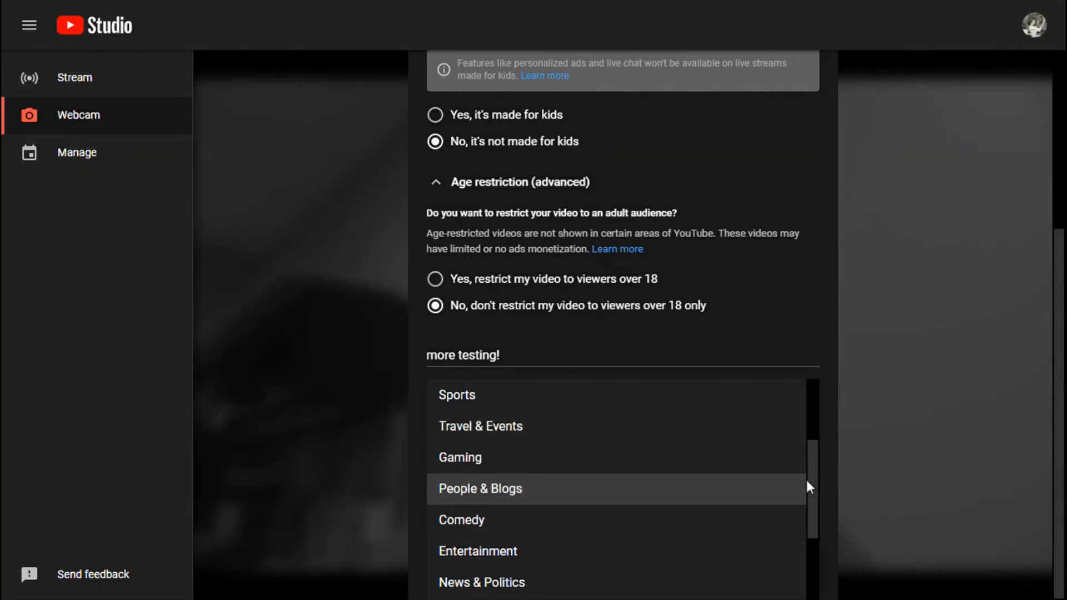
pyautogui.moveTo(812, 481); pyautogui.dragTo(773, 551)
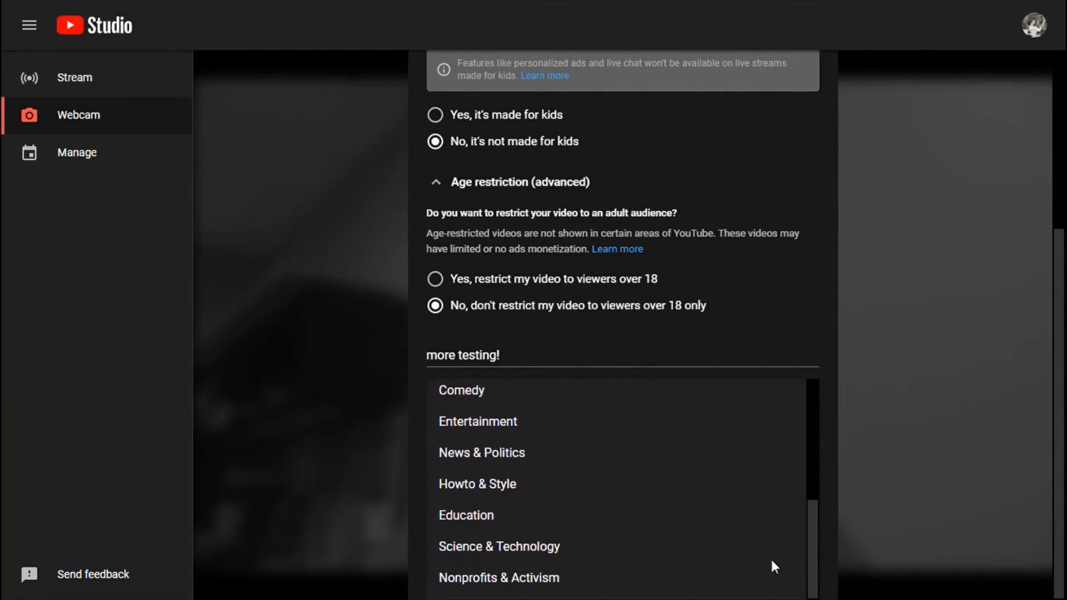
pyautogui.click(662, 494)
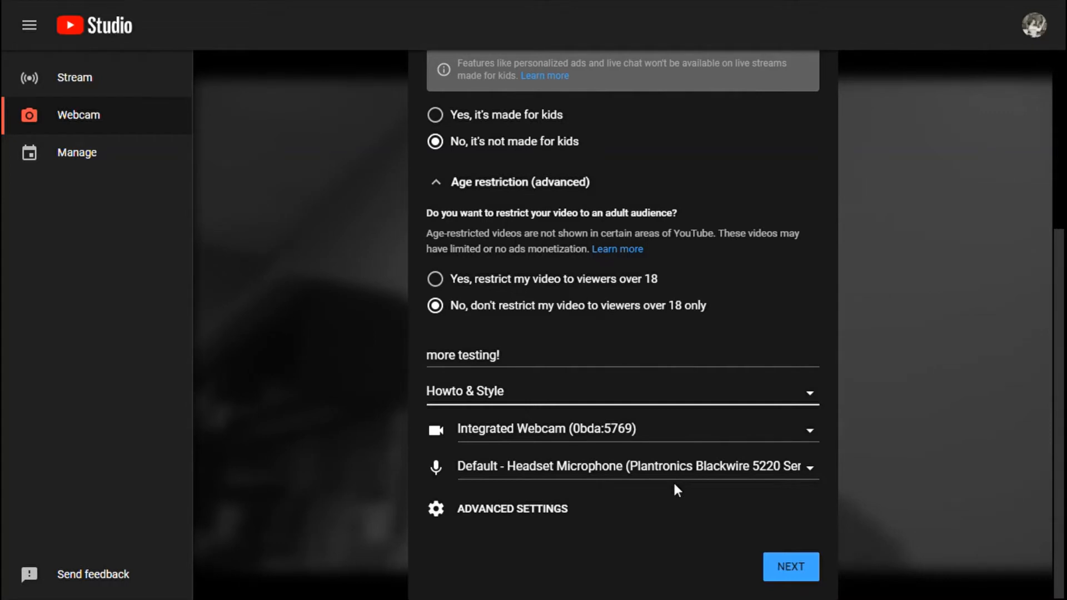
# - Review the available microphones and the advanced chat and paid promotion settings, and return to the stream info form
pyautogui.click(809, 472)
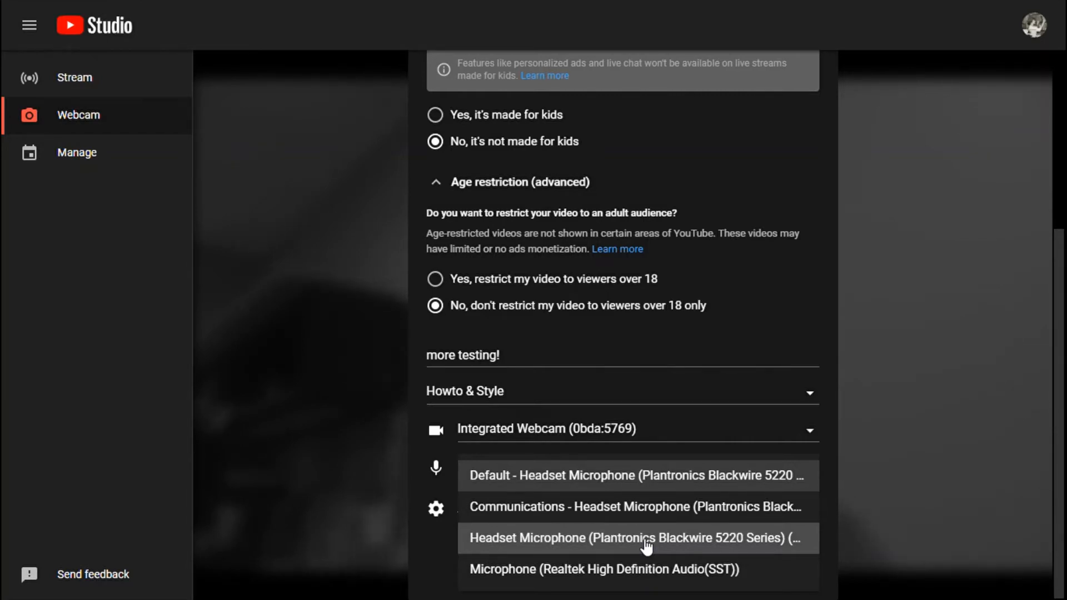
pyautogui.click(427, 546)
pyautogui.click(511, 514)
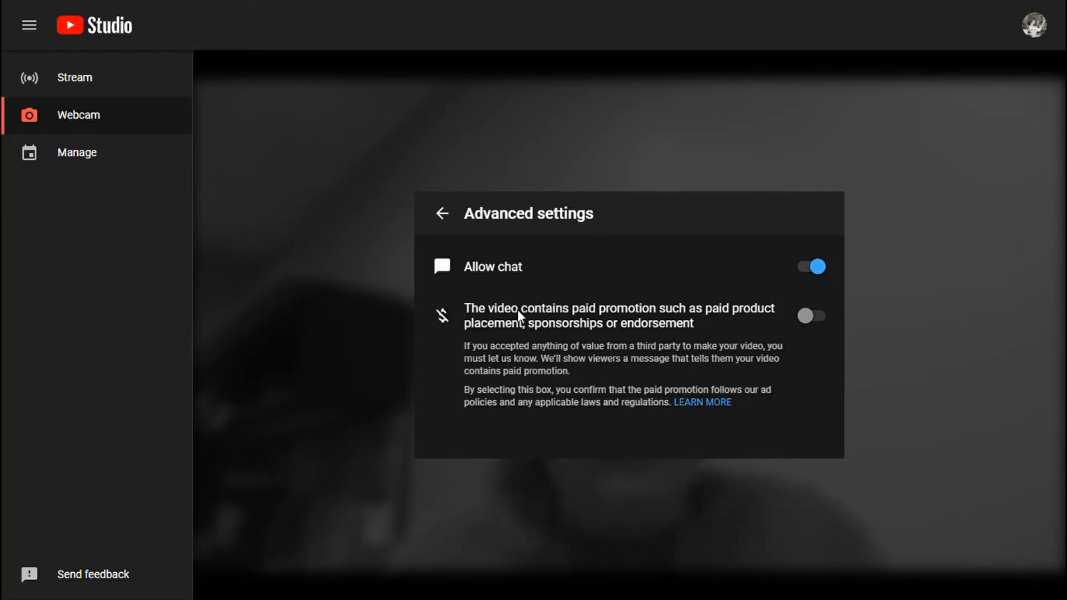
pyautogui.click(443, 215)
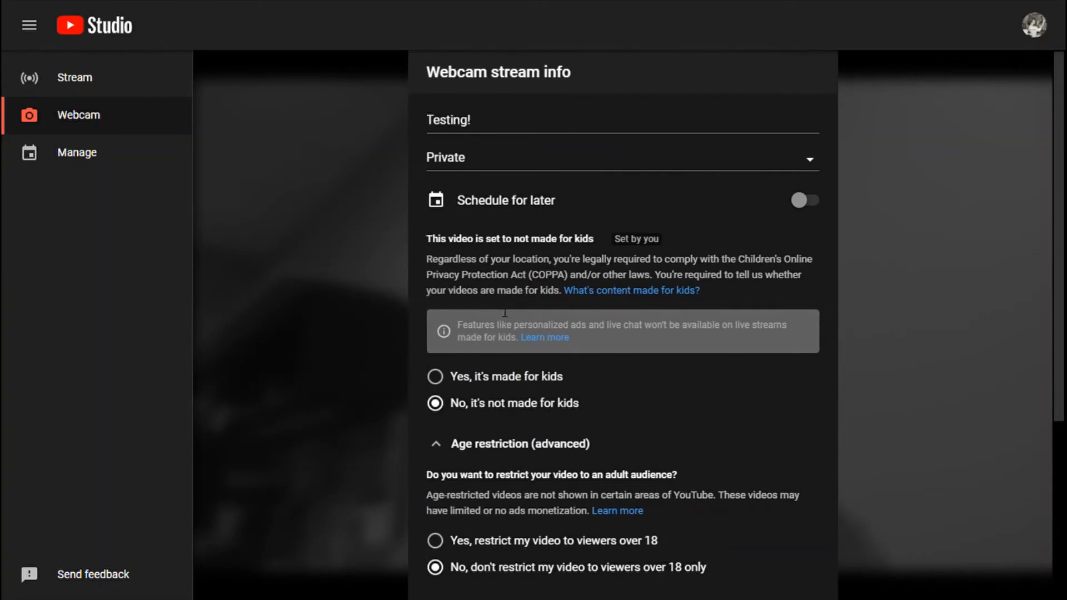
pyautogui.moveTo(1060, 361); pyautogui.dragTo(996, 569)
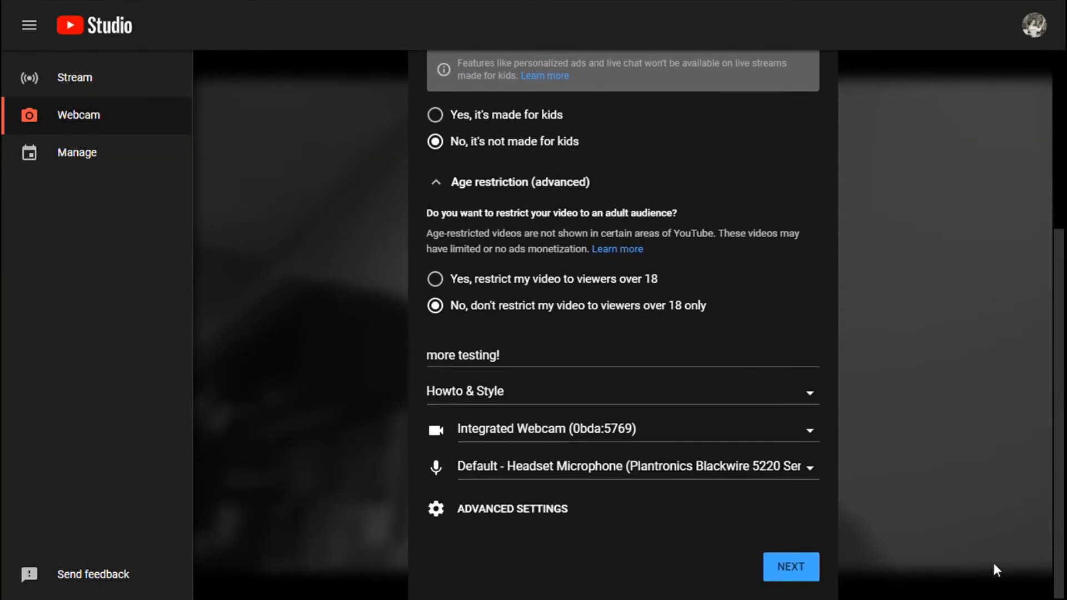
# - Proceed to the stream preview, check its details and go live
pyautogui.click(786, 574)
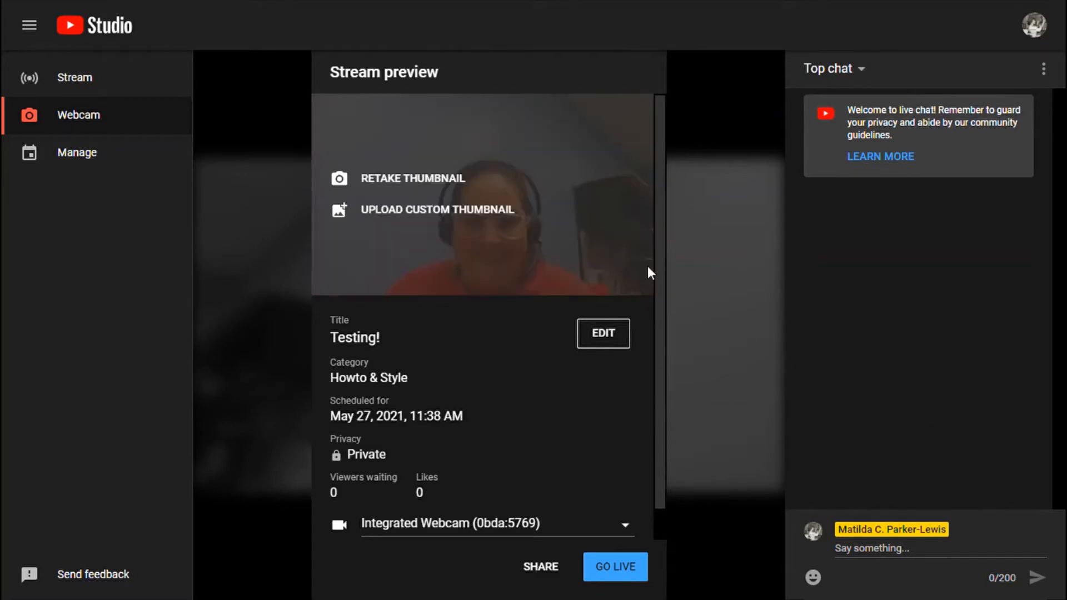
pyautogui.moveTo(474, 192)
pyautogui.moveTo(659, 128); pyautogui.dragTo(655, 179)
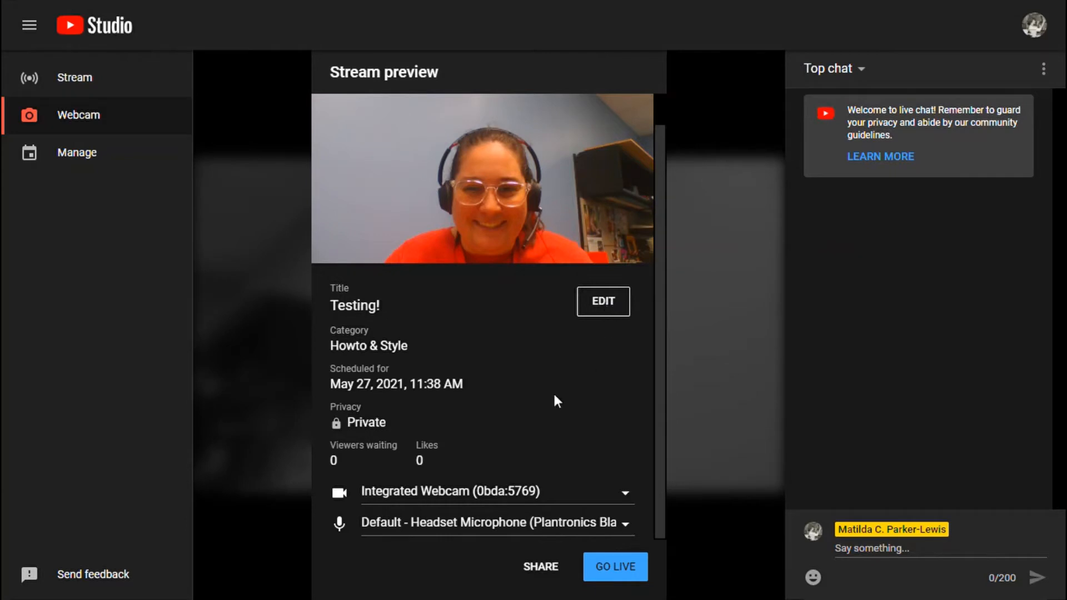
pyautogui.click(614, 575)
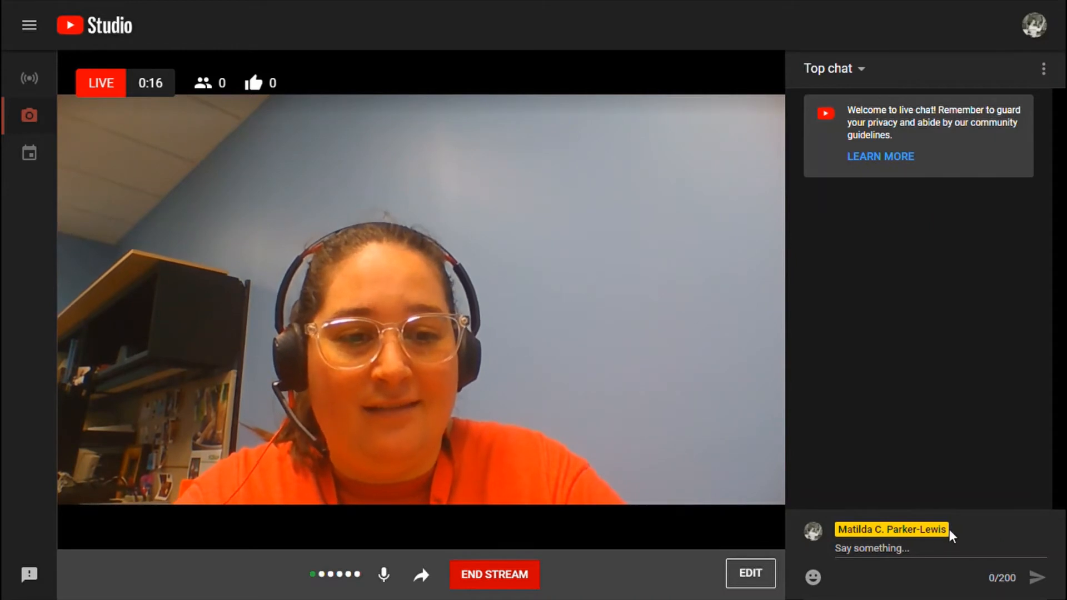
# - Send the small red YouTube play-button emoji as a message in the live chat
pyautogui.click(813, 577)
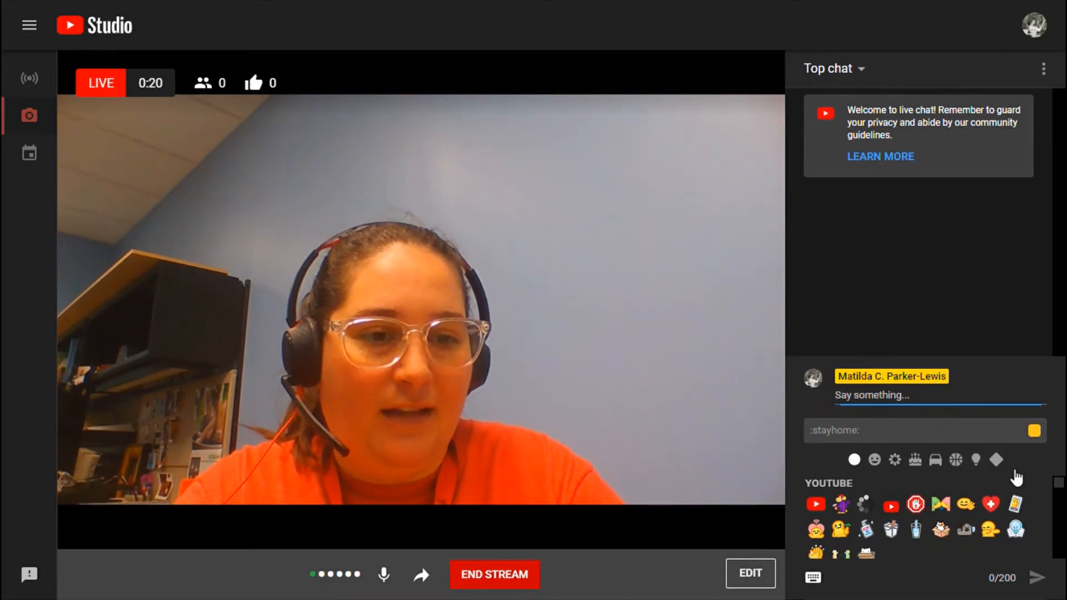
pyautogui.click(890, 506)
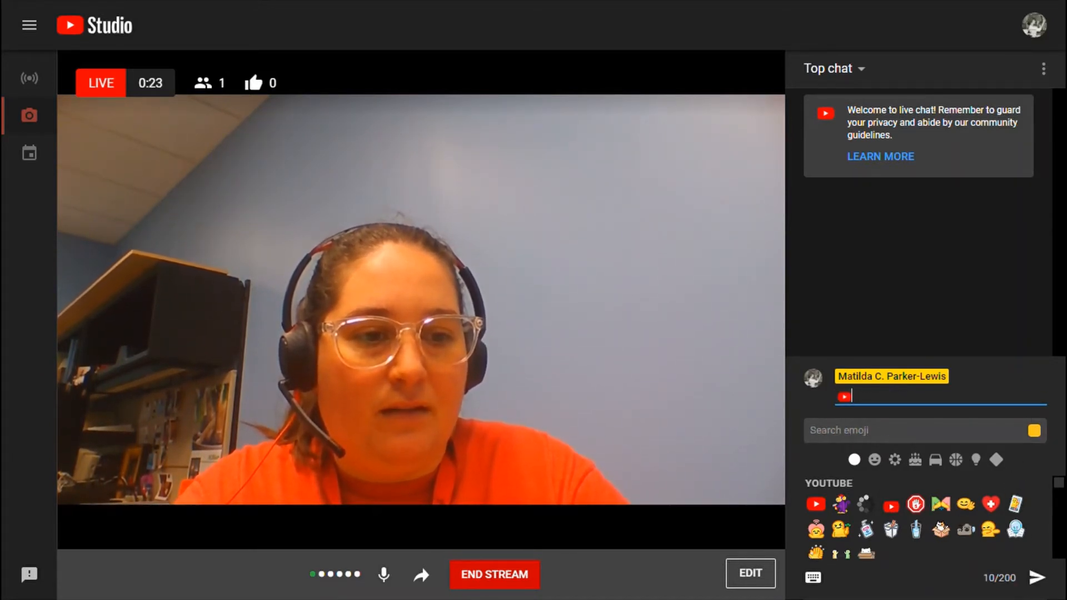
pyautogui.click(1036, 578)
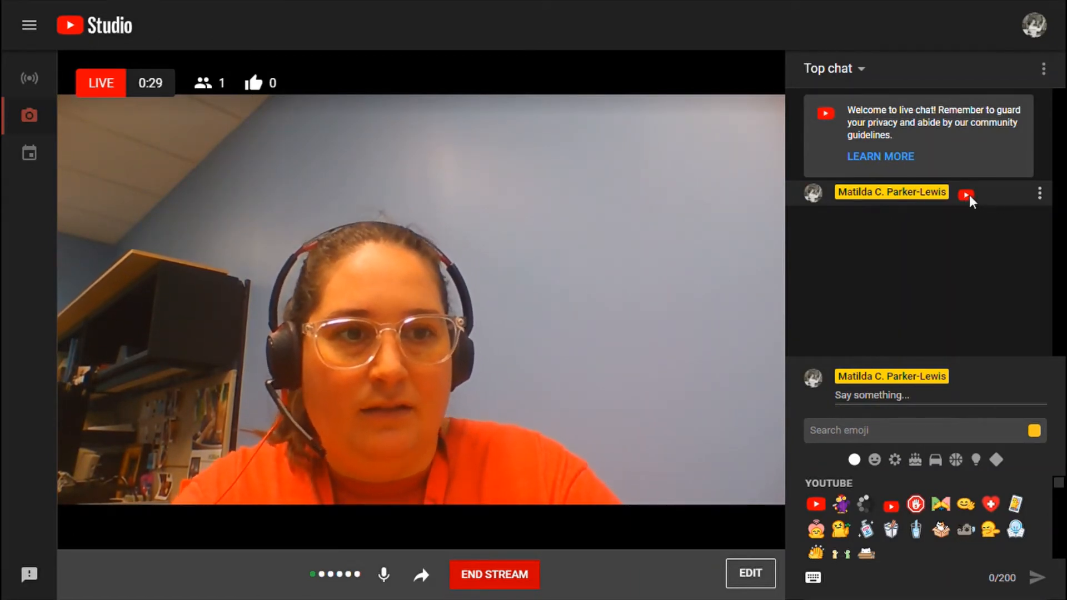
pyautogui.click(839, 429)
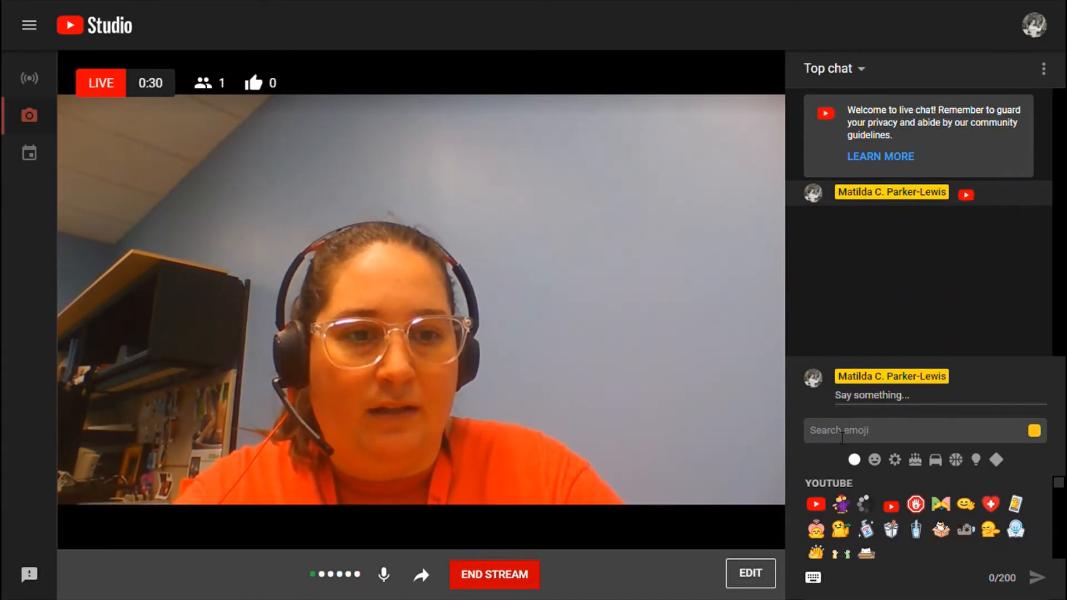
pyautogui.click(875, 397)
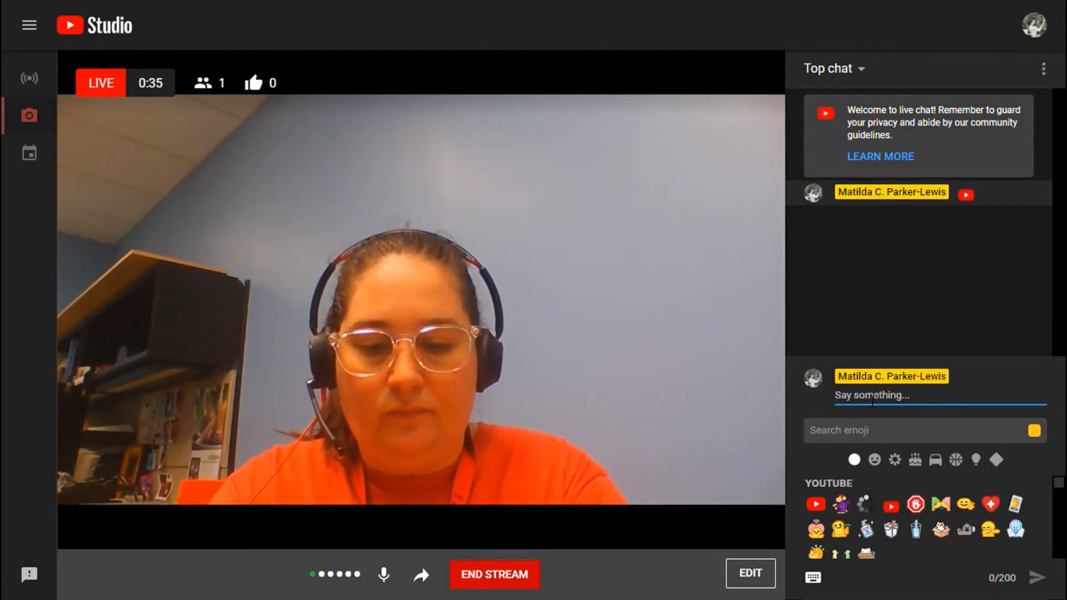
pyautogui.write('There is a a')
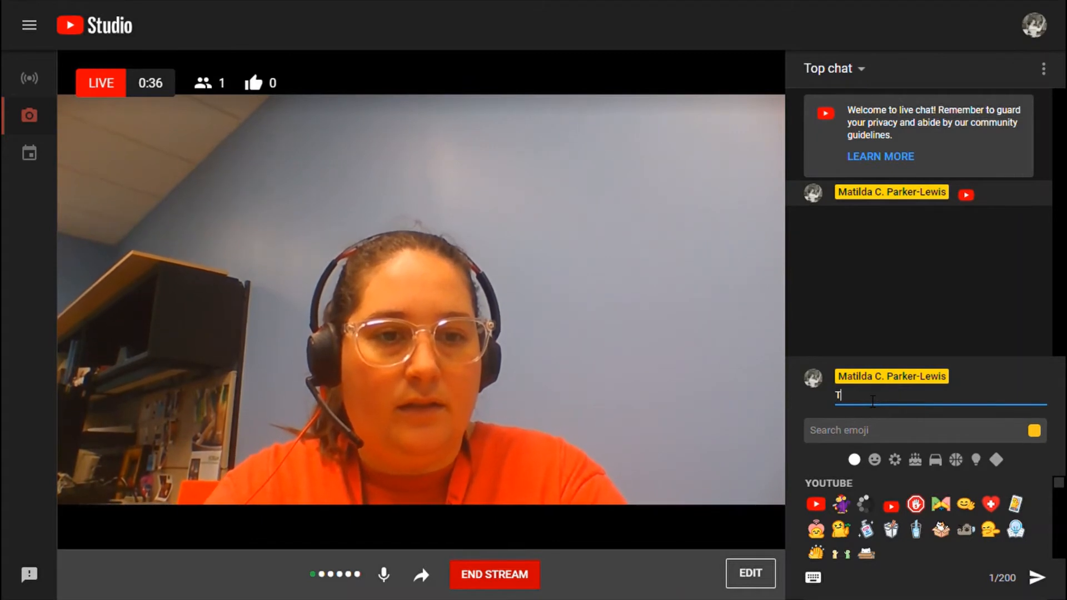
pyautogui.press('BackSpace')
pyautogui.press('BackSpace')
pyautogui.press('BackSpace')
pyautogui.press('BackSpace')
pyautogui.press('BackSpace')
pyautogui.press('BackSpace')
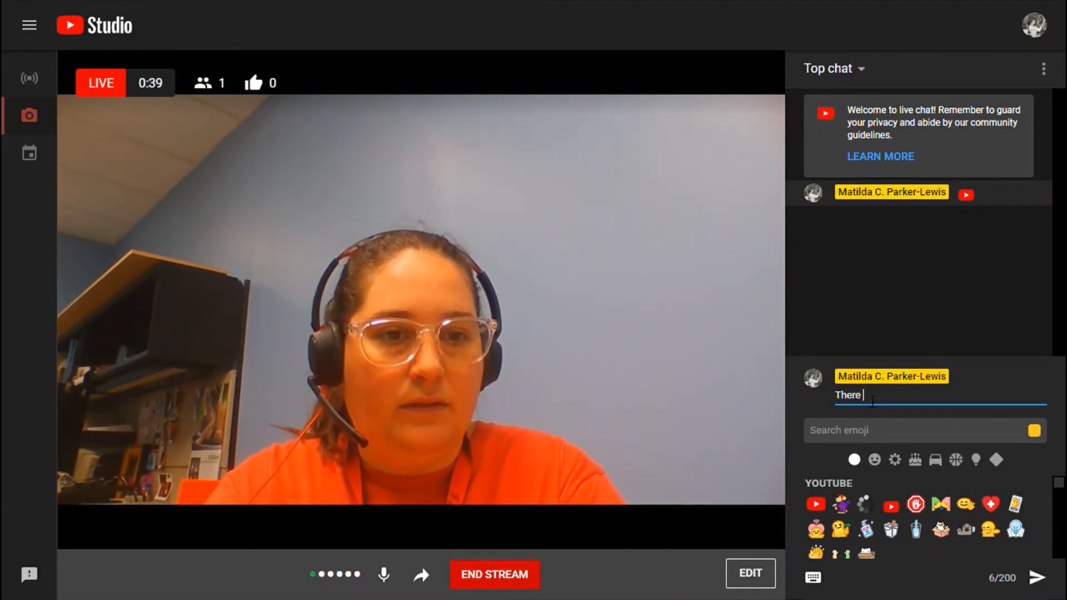
pyautogui.press('BackSpace')
pyautogui.press('BackSpace')
pyautogui.press('BackSpace')
pyautogui.press('BackSpace')
pyautogui.press('BackSpace')
pyautogui.press('BackSpace')
# - Send the message "Here is a chat bubble!" in the live chat
pyautogui.write('Here is')
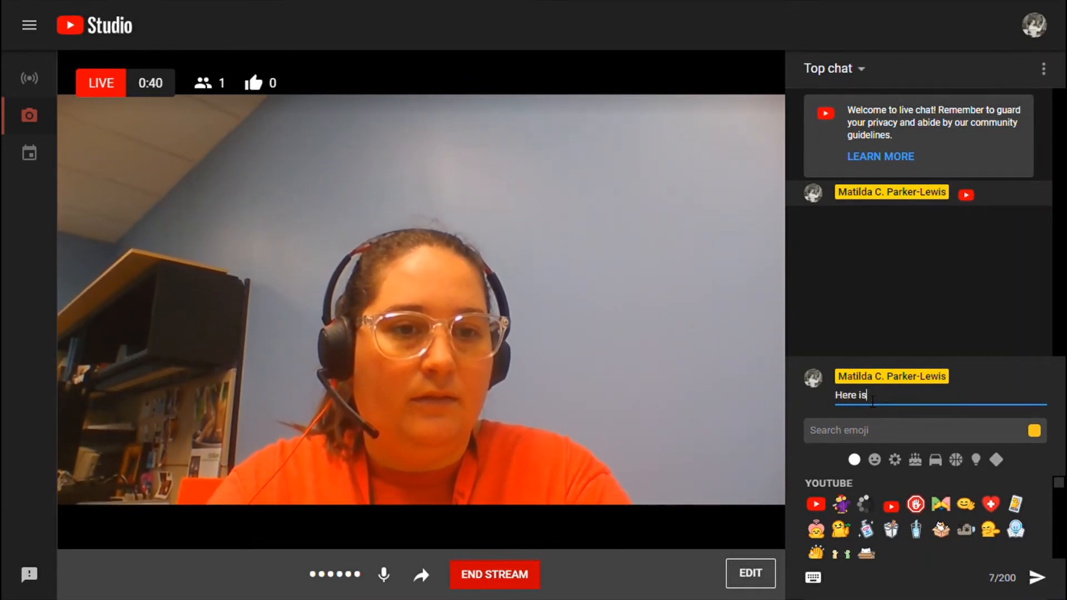
pyautogui.write(' a chat buttle')
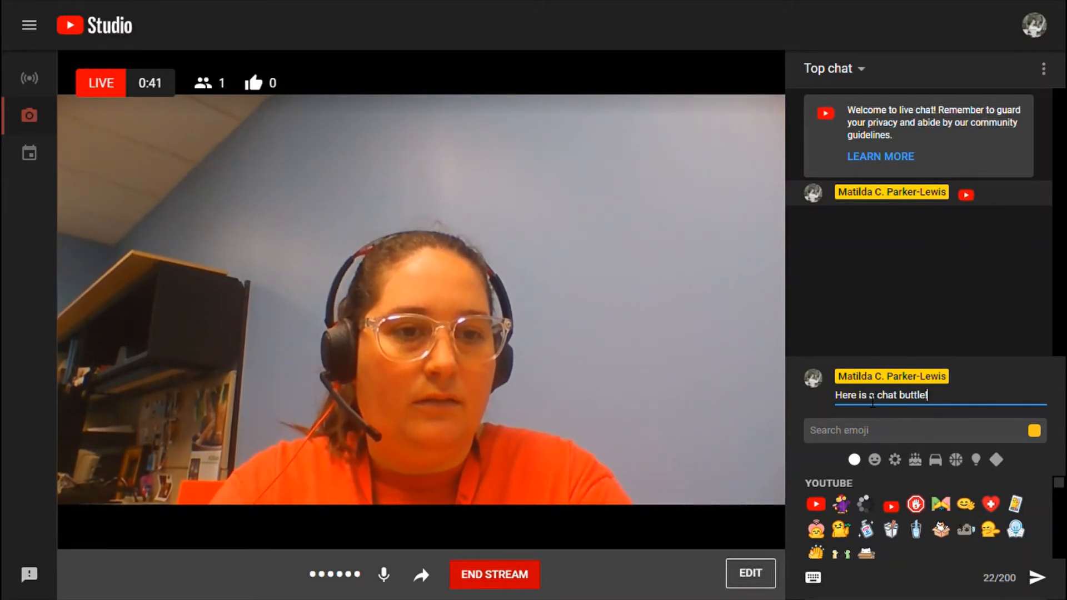
pyautogui.press('BackSpace')
pyautogui.press('BackSpace')
pyautogui.press('BackSpace')
pyautogui.press('BackSpace')
pyautogui.press('BackSpace')
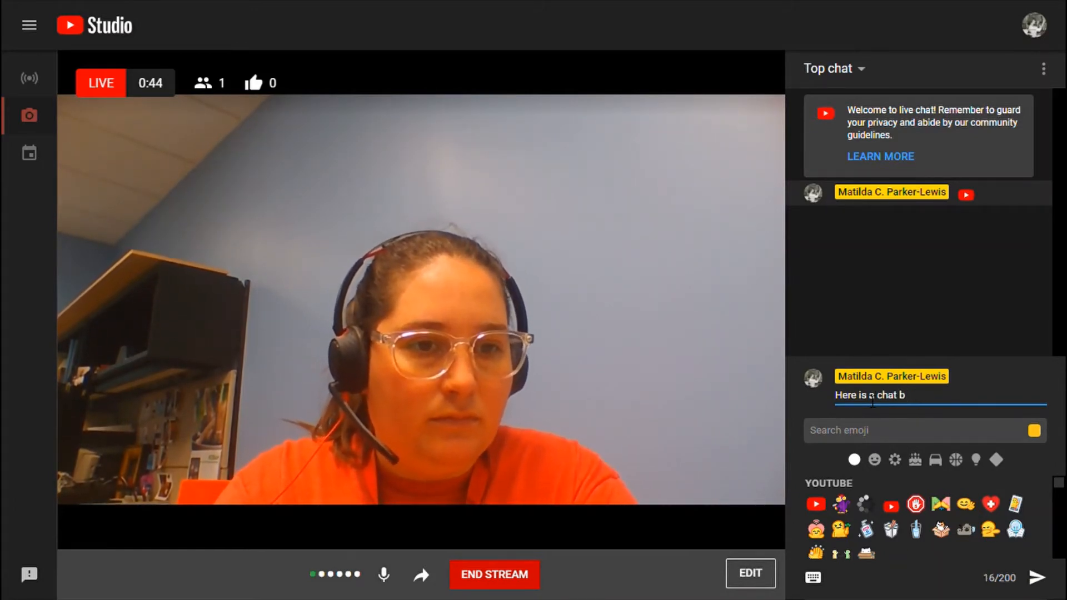
pyautogui.write('ubble!')
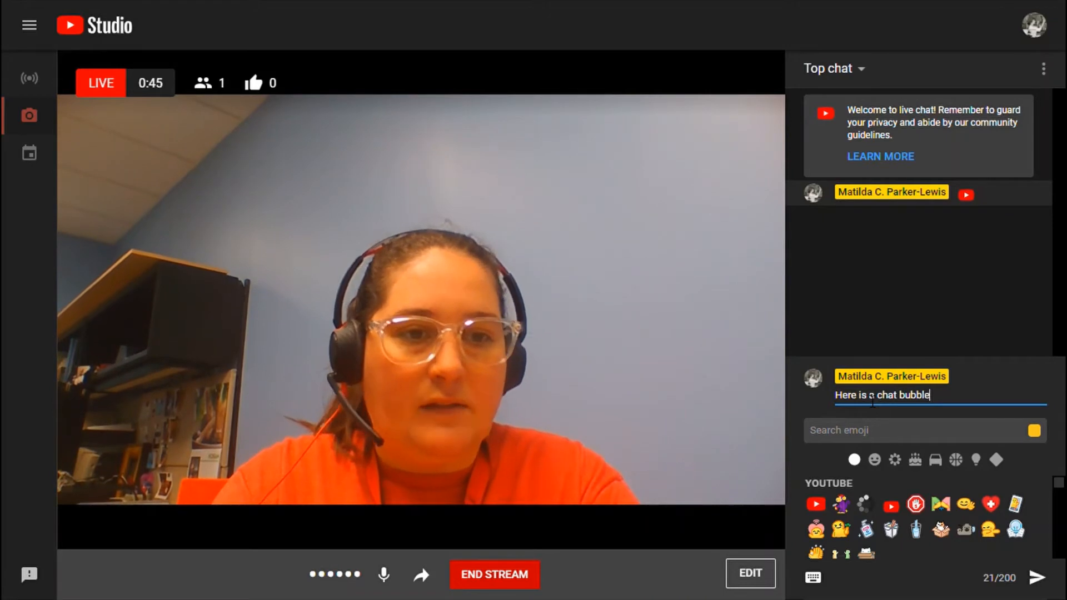
pyautogui.press('Return')
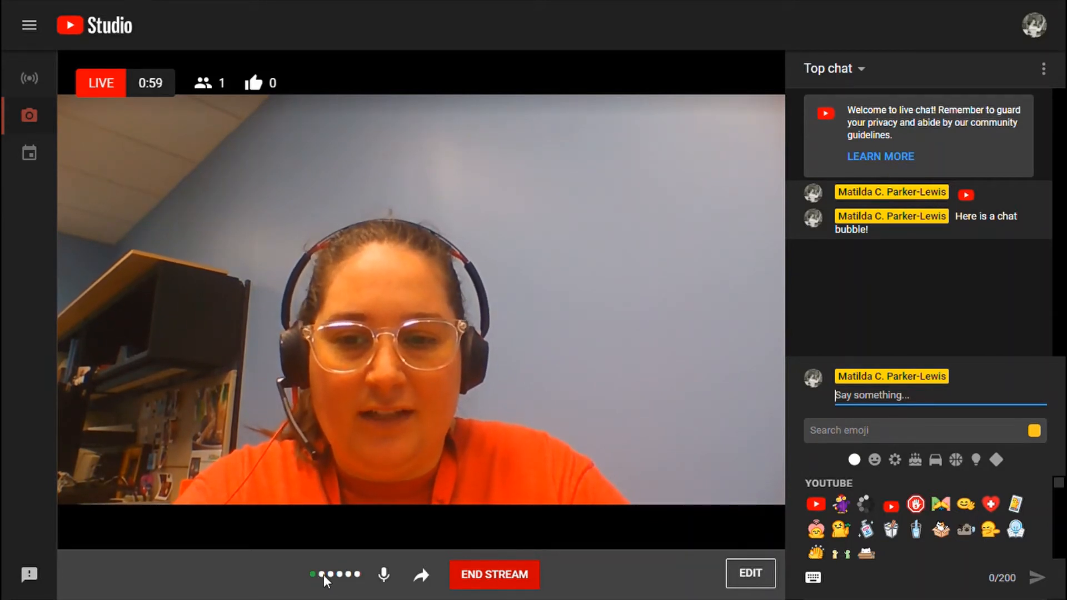
# - Review the livestream's sharing options and video link, and close the sharing dialog
pyautogui.click(361, 572)
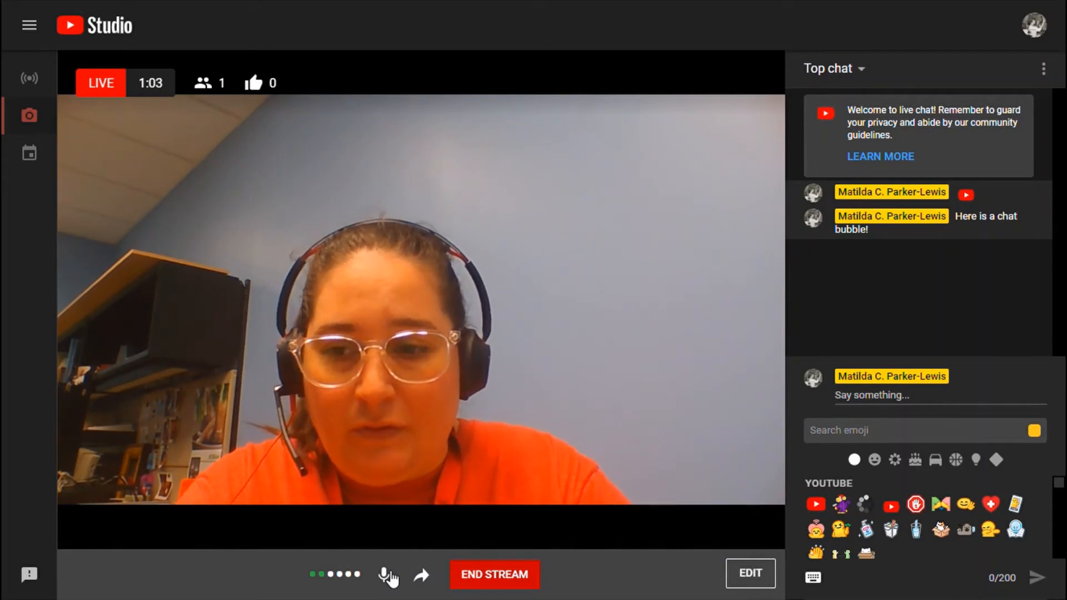
pyautogui.click(421, 574)
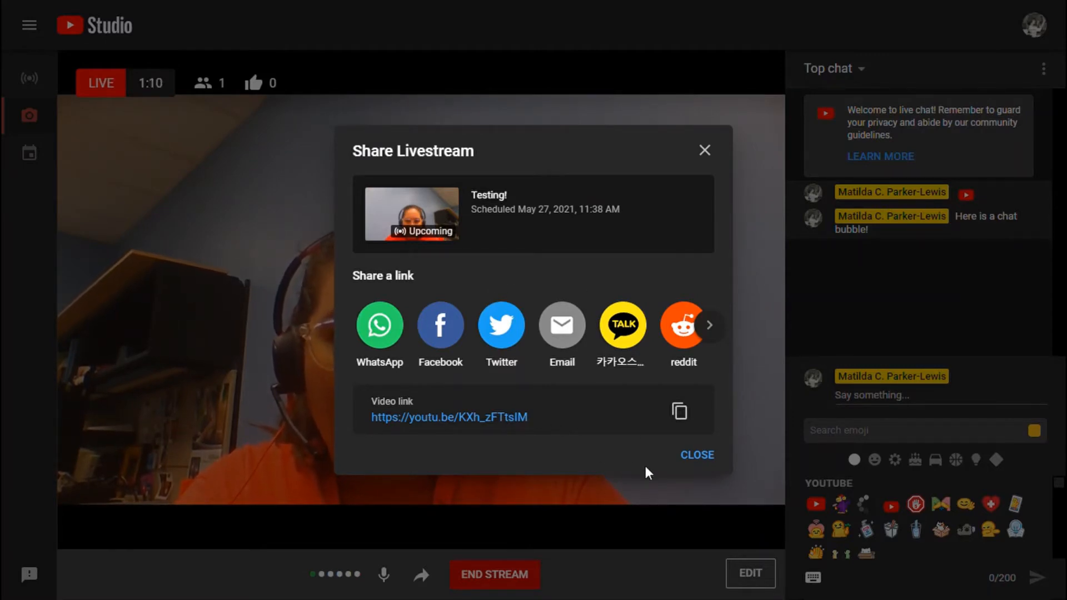
pyautogui.click(696, 455)
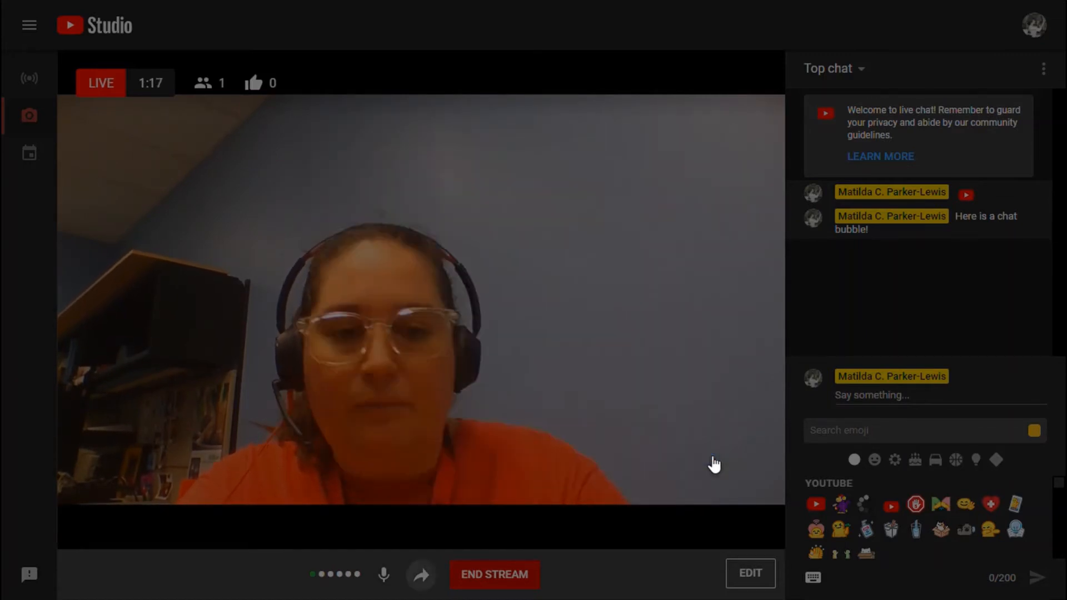
# - Open the running stream's settings for editing and check its details, thumbnail and available playlists
pyautogui.click(772, 577)
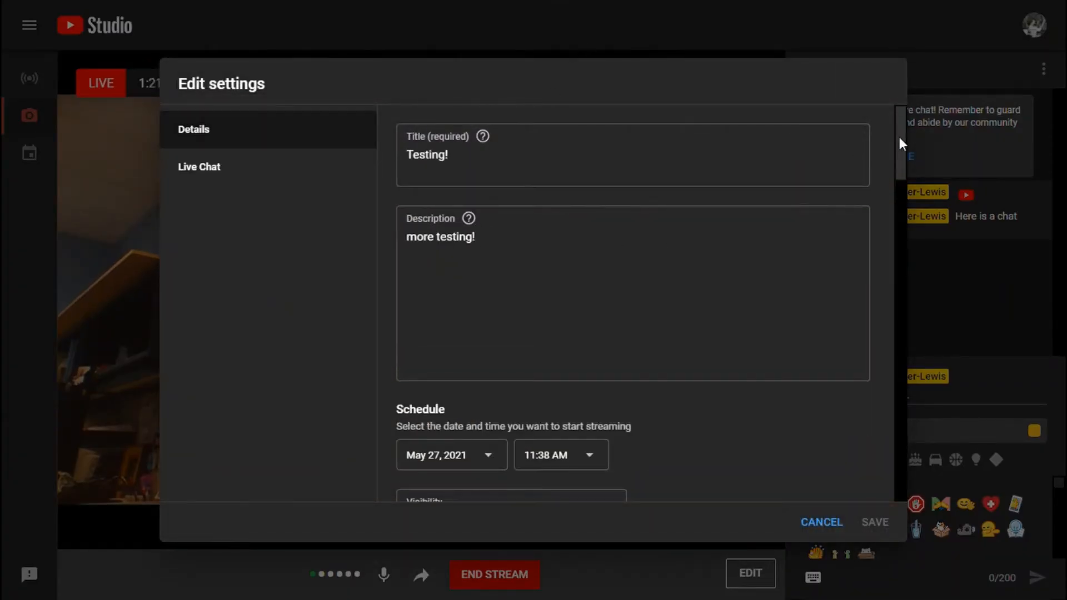
pyautogui.moveTo(898, 137); pyautogui.dragTo(889, 250)
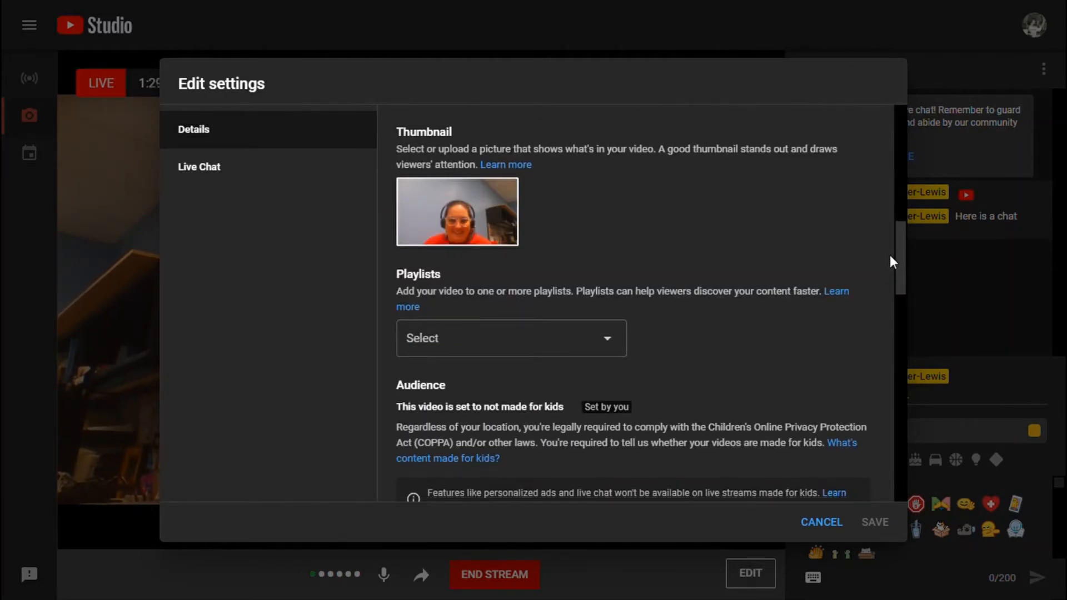
pyautogui.scroll(-2, 886, 276)
pyautogui.click(607, 219)
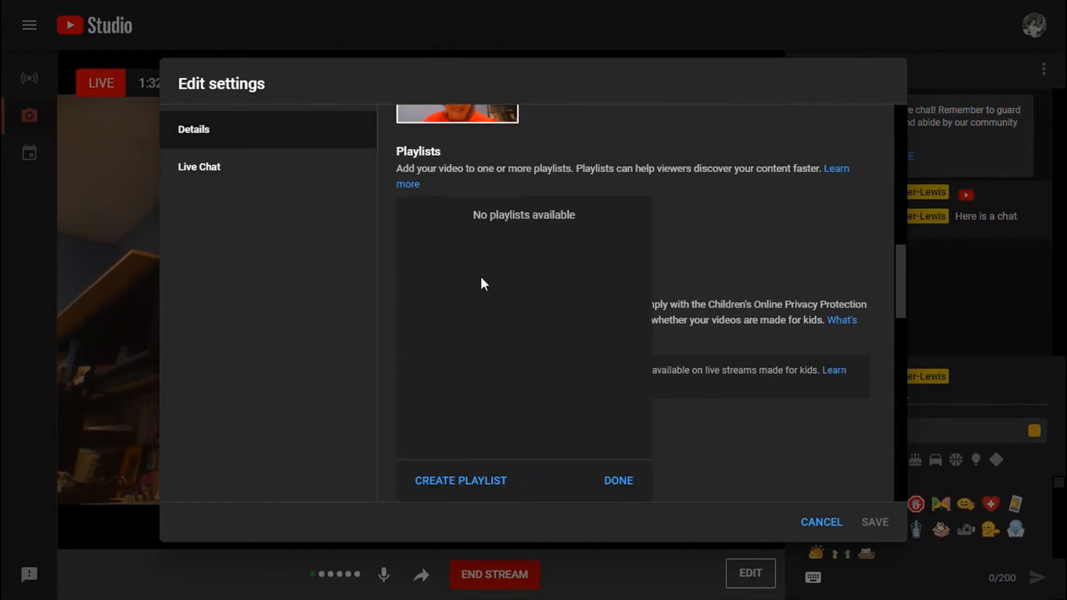
pyautogui.click(798, 230)
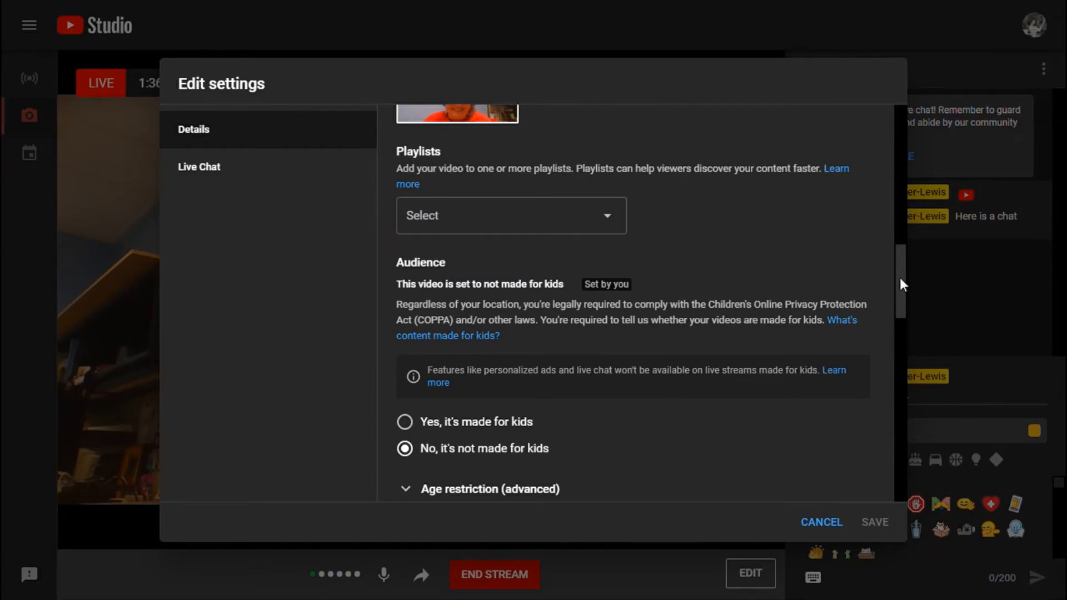
# - Add the tags "videos" and "learning" to the stream's details
pyautogui.scroll(-1, 895, 312)
pyautogui.scroll(-3, 893, 313)
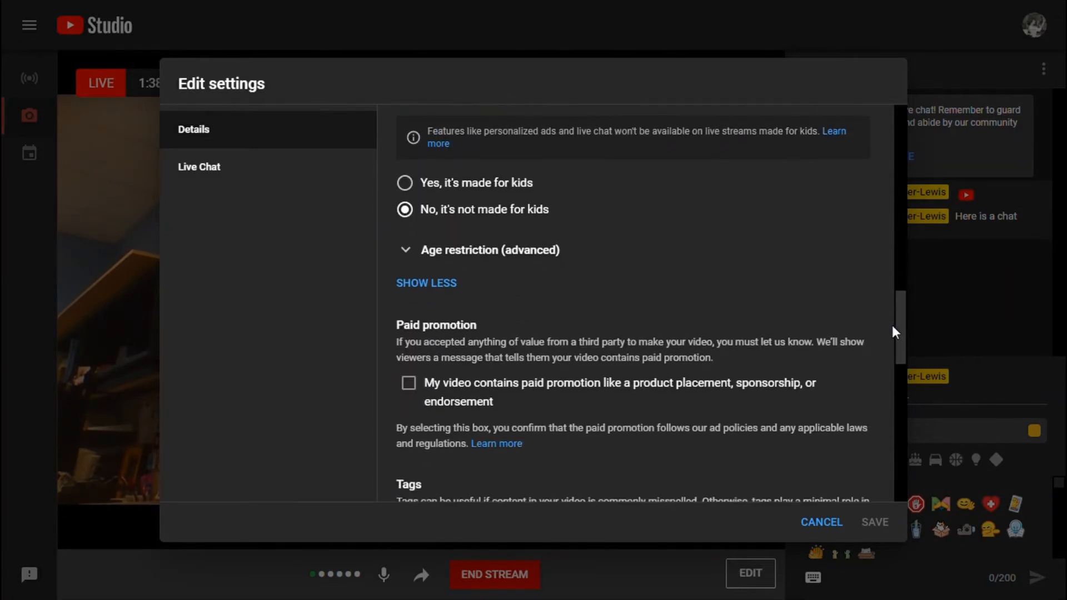
pyautogui.scroll(-5, 884, 361)
pyautogui.scroll(-1, 879, 376)
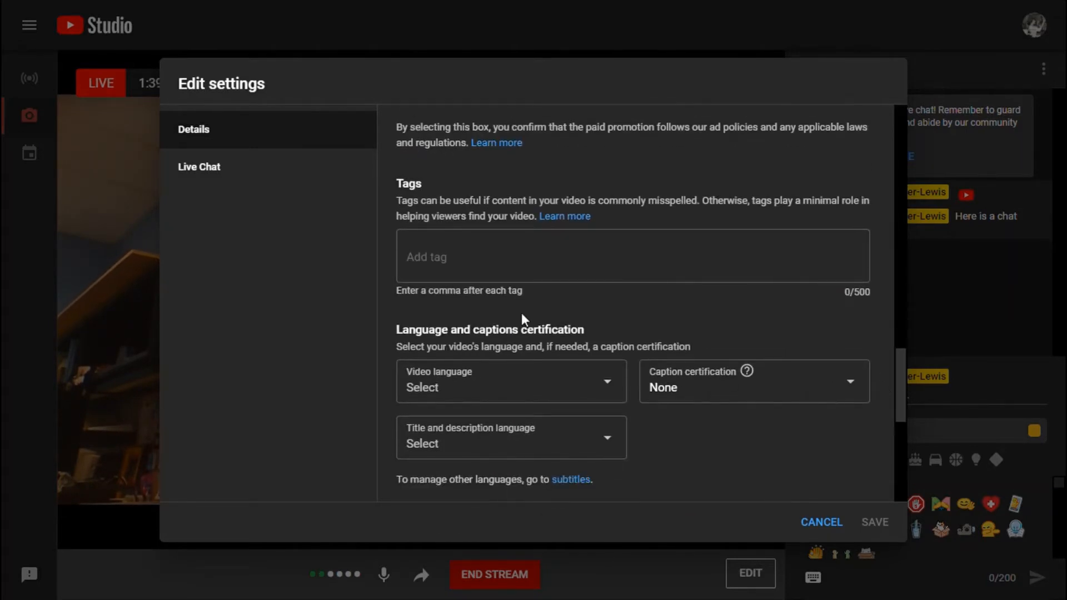
pyautogui.write('Thi')
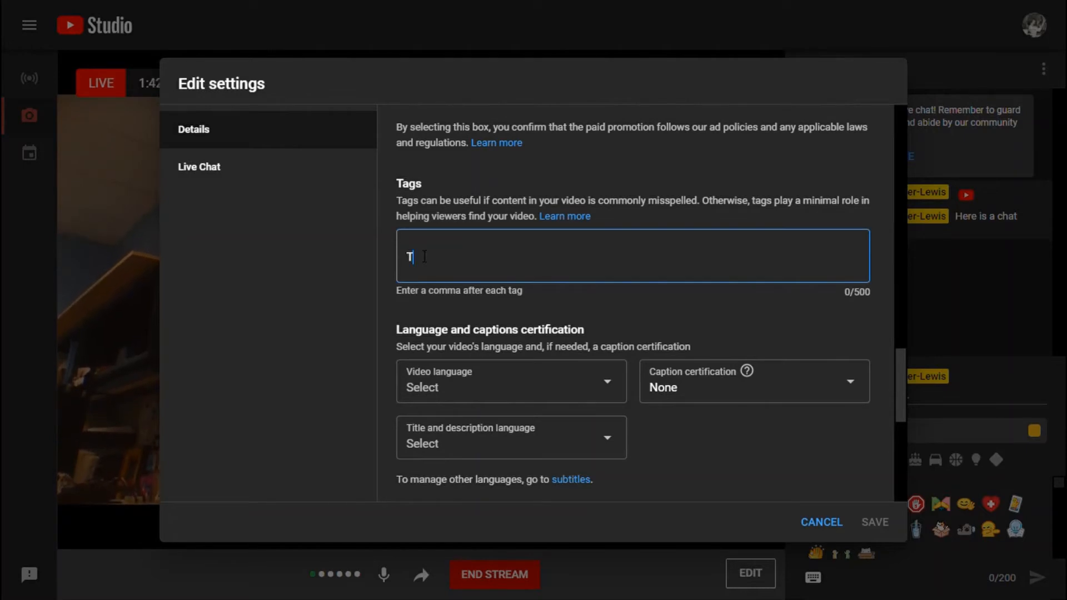
pyautogui.press('BackSpace')
pyautogui.press('BackSpace')
pyautogui.press('BackSpace')
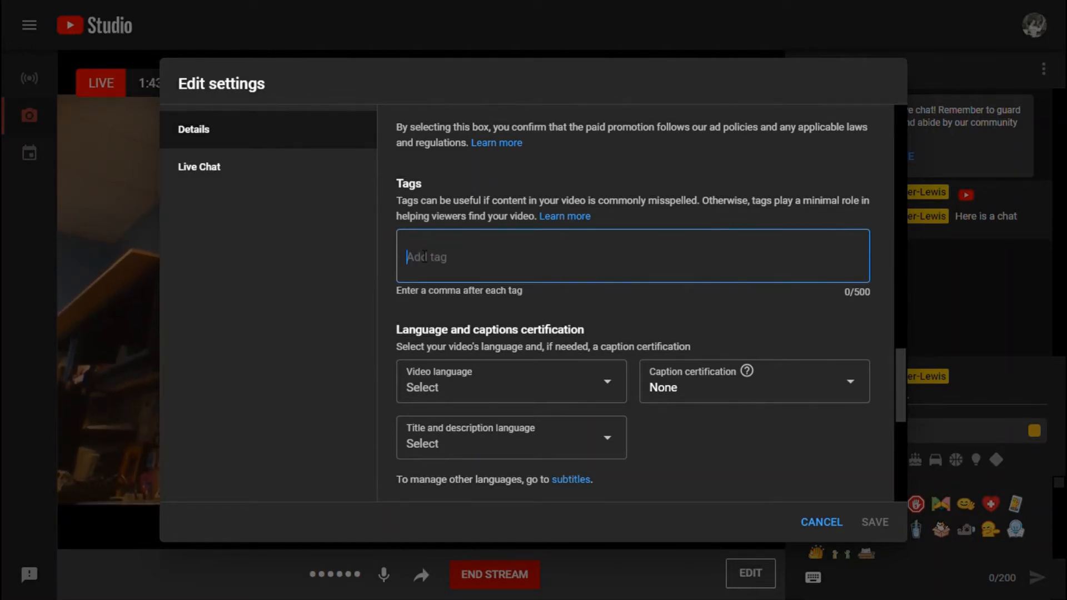
pyautogui.write('videos')
pyautogui.press(',')
pyautogui.write('learning')
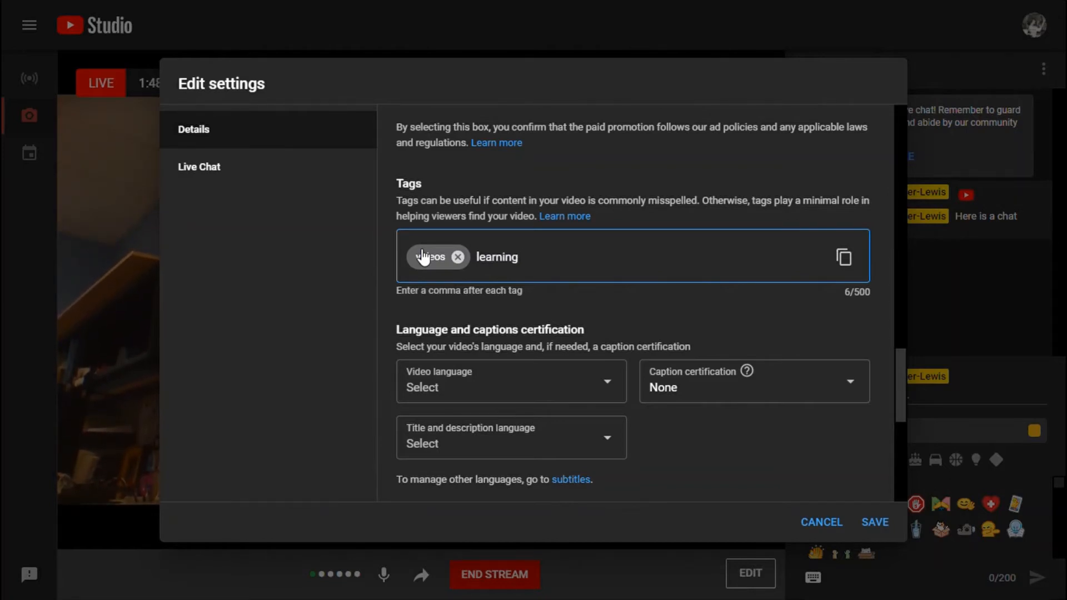
pyautogui.click(612, 316)
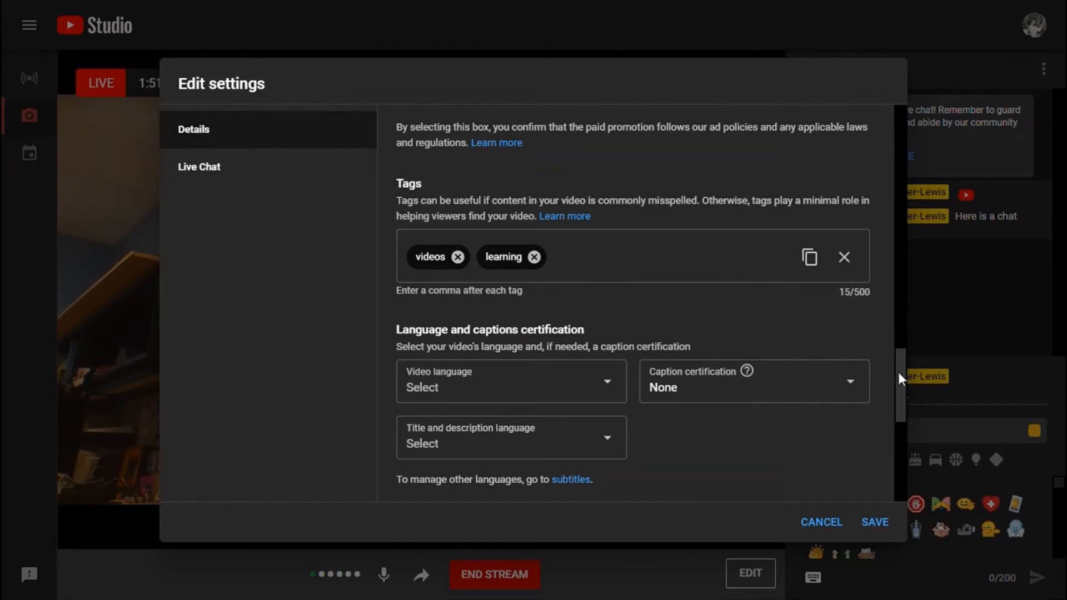
# - Review the available video languages and caption certification choices without selecting any
pyautogui.moveTo(895, 375); pyautogui.dragTo(895, 398)
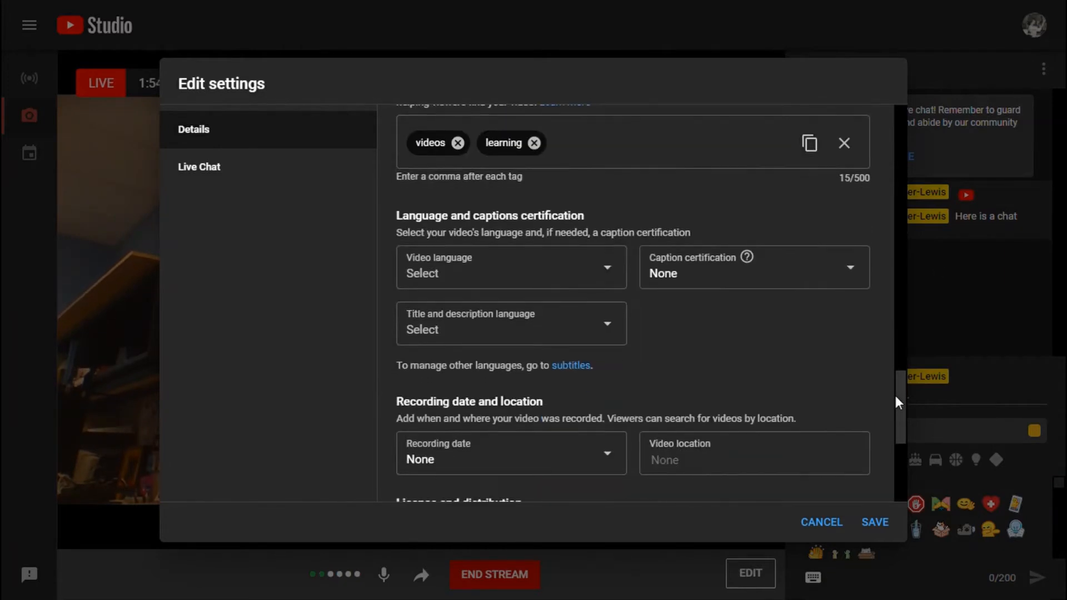
pyautogui.click(591, 272)
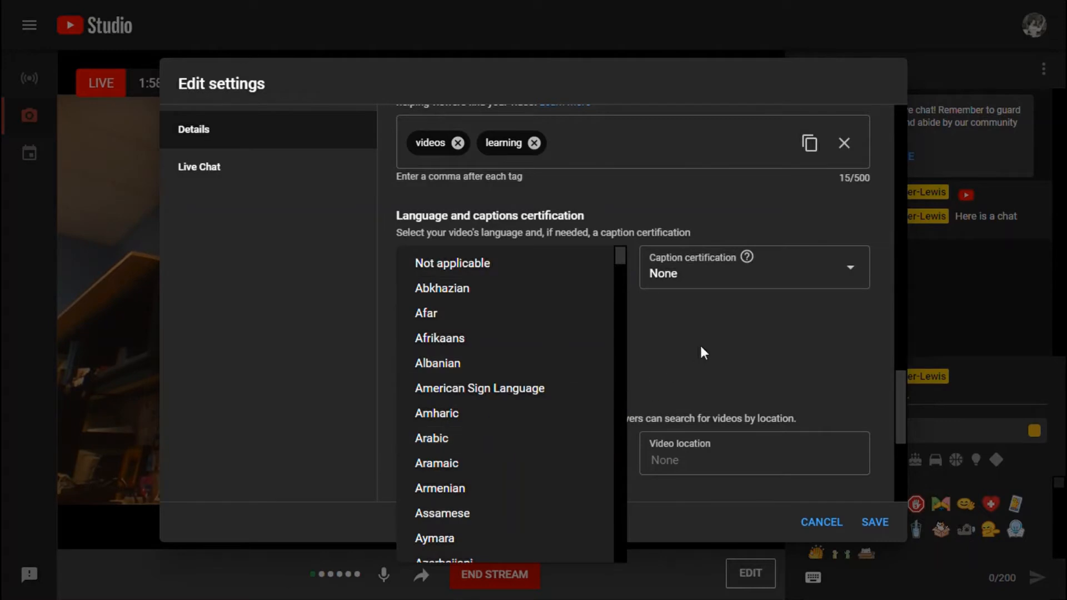
pyautogui.click(701, 347)
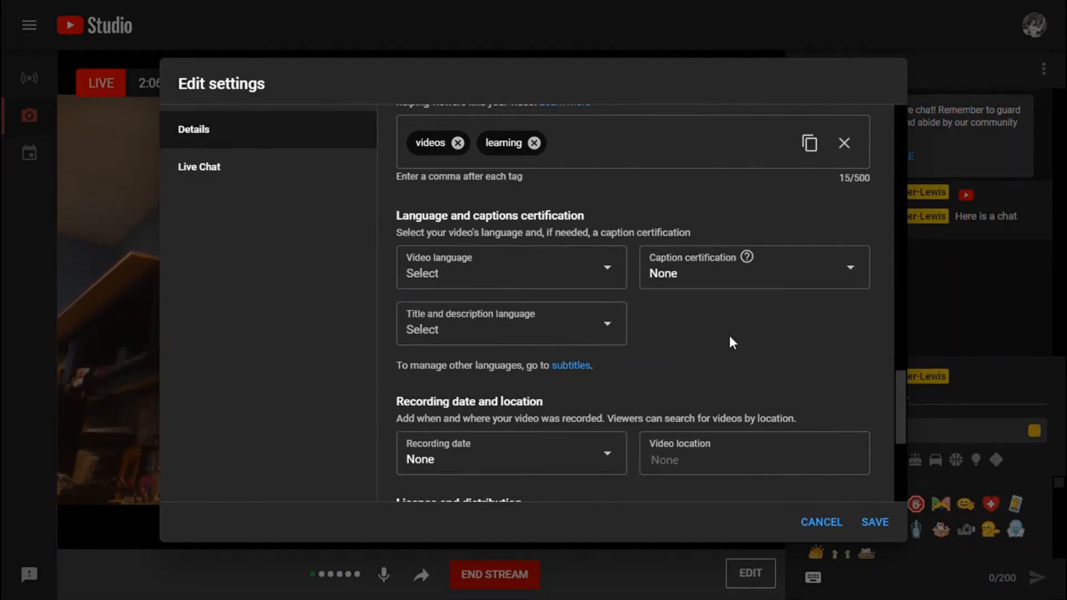
pyautogui.click(850, 272)
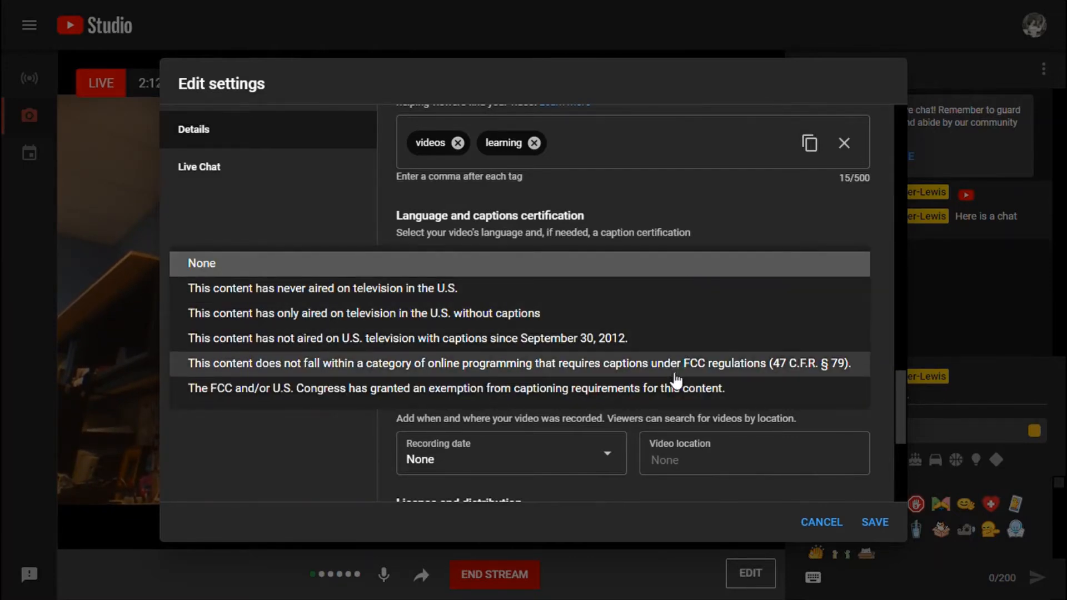
pyautogui.click(718, 202)
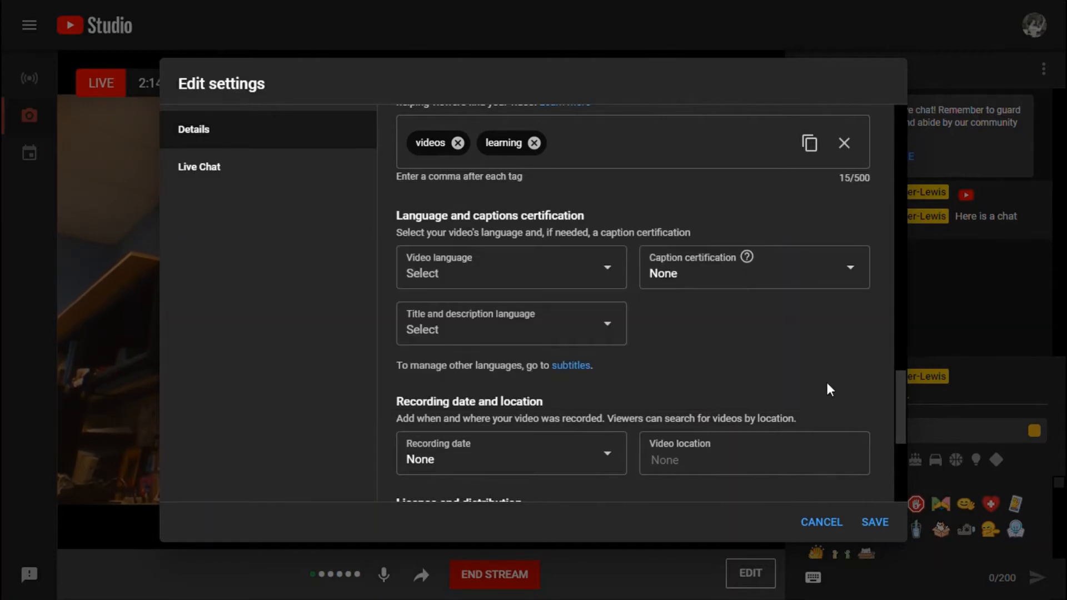
# - Check the remaining detail settings and the live chat settings, and save the edited stream settings
pyautogui.moveTo(898, 396); pyautogui.dragTo(890, 458)
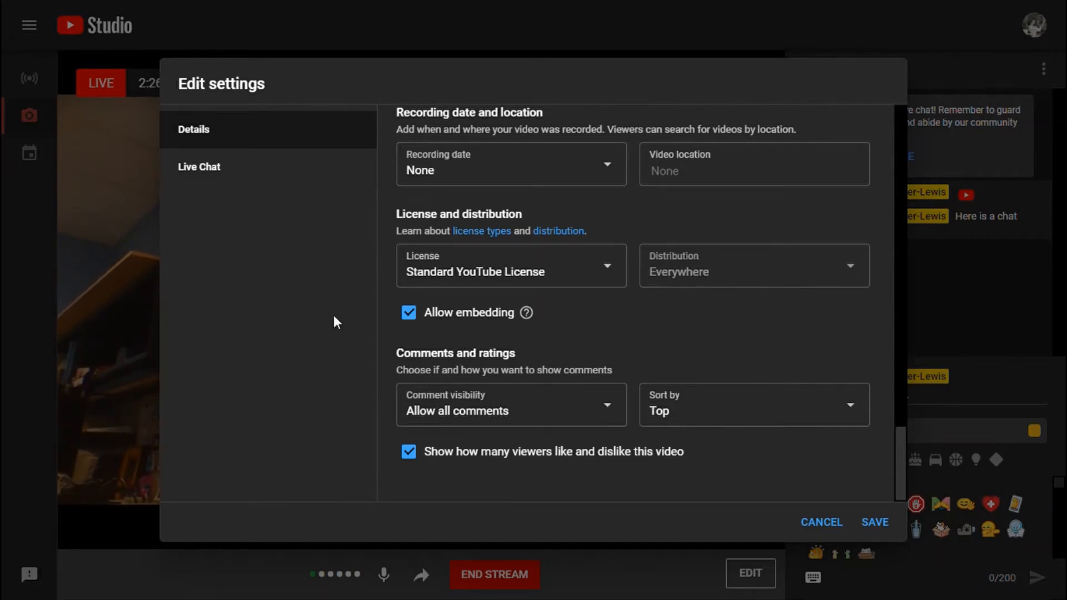
pyautogui.click(225, 168)
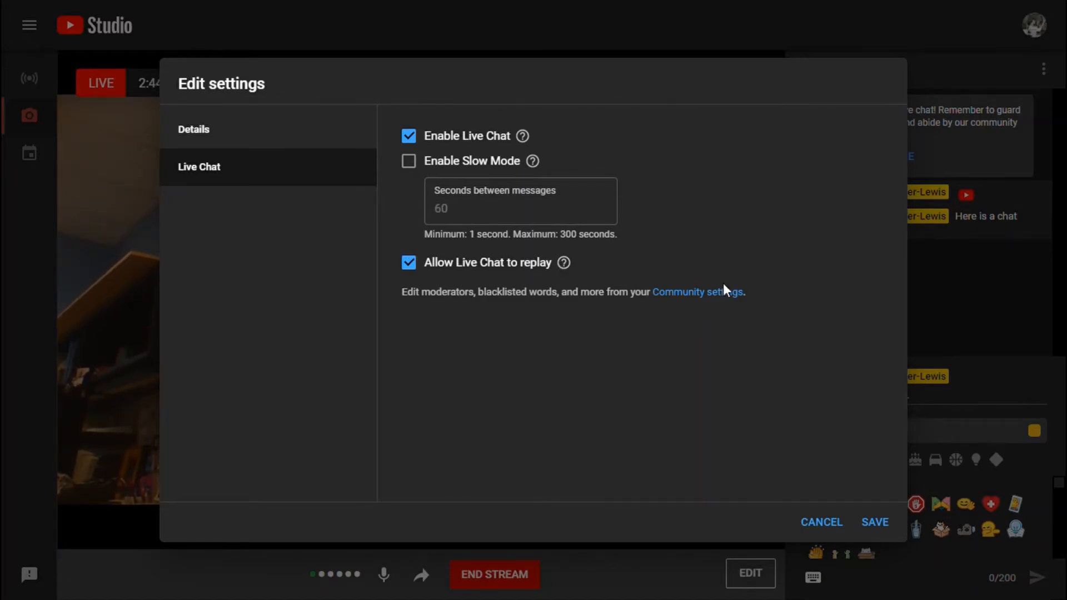
pyautogui.click(877, 526)
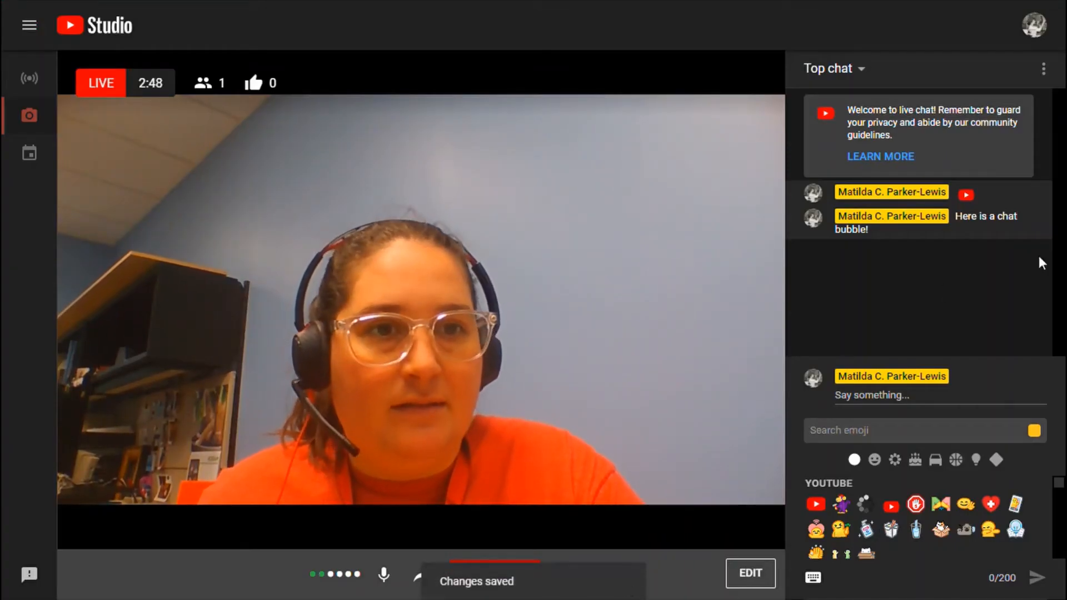
# - Switch the chat view from Top chat to Live chat and check the chat's additional options
pyautogui.click(856, 71)
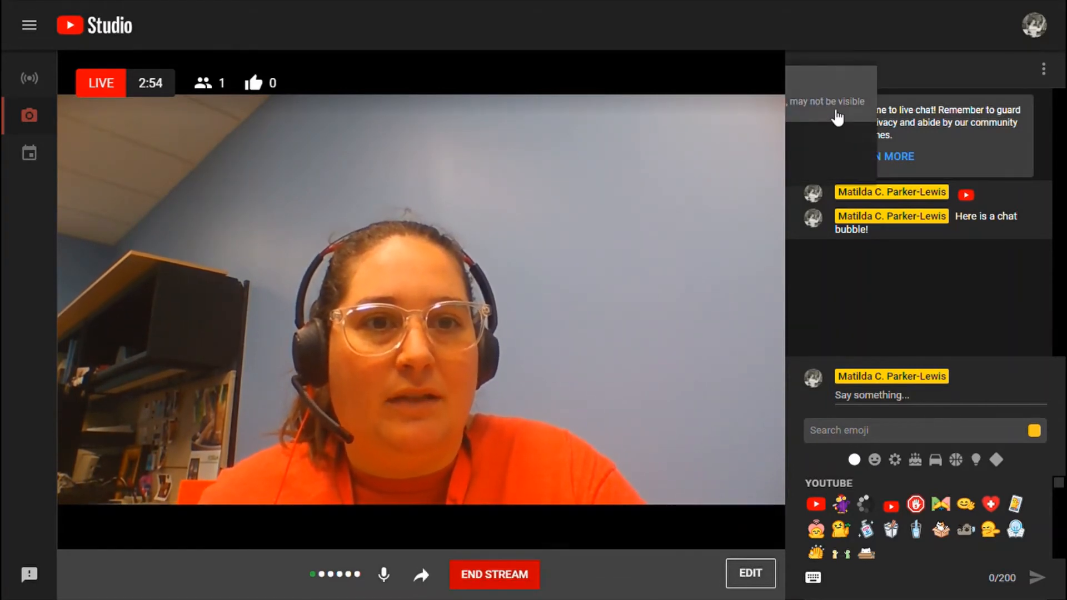
pyautogui.click(830, 113)
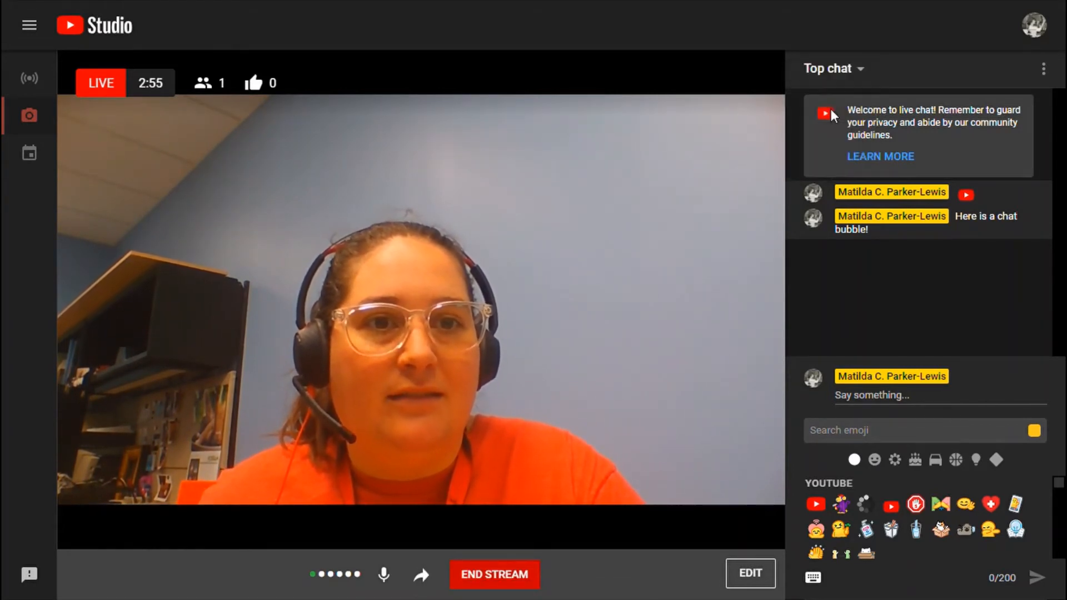
pyautogui.click(863, 70)
pyautogui.click(792, 161)
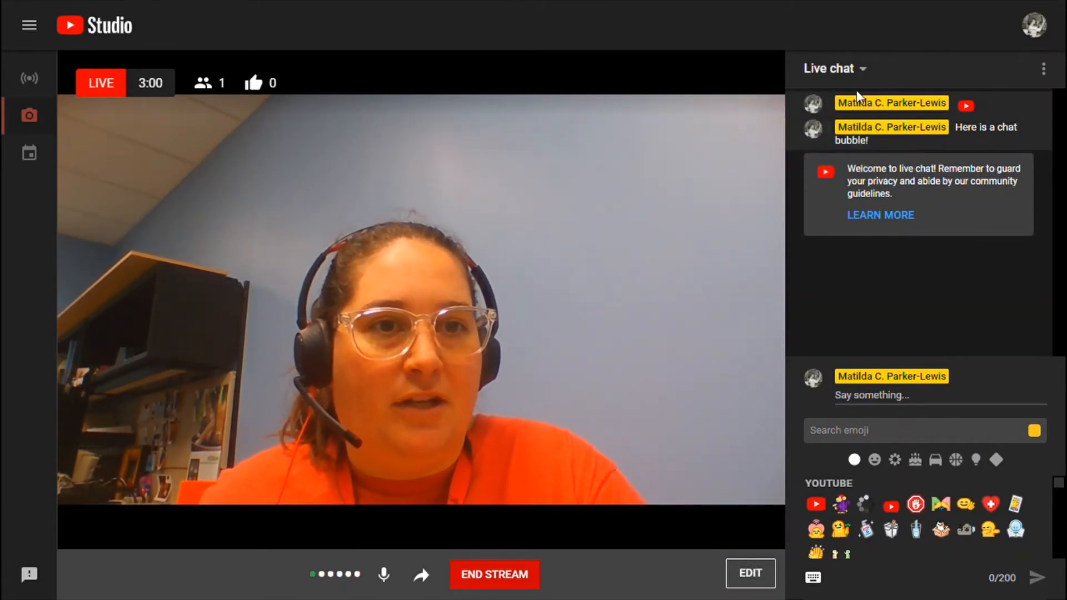
pyautogui.click(1044, 71)
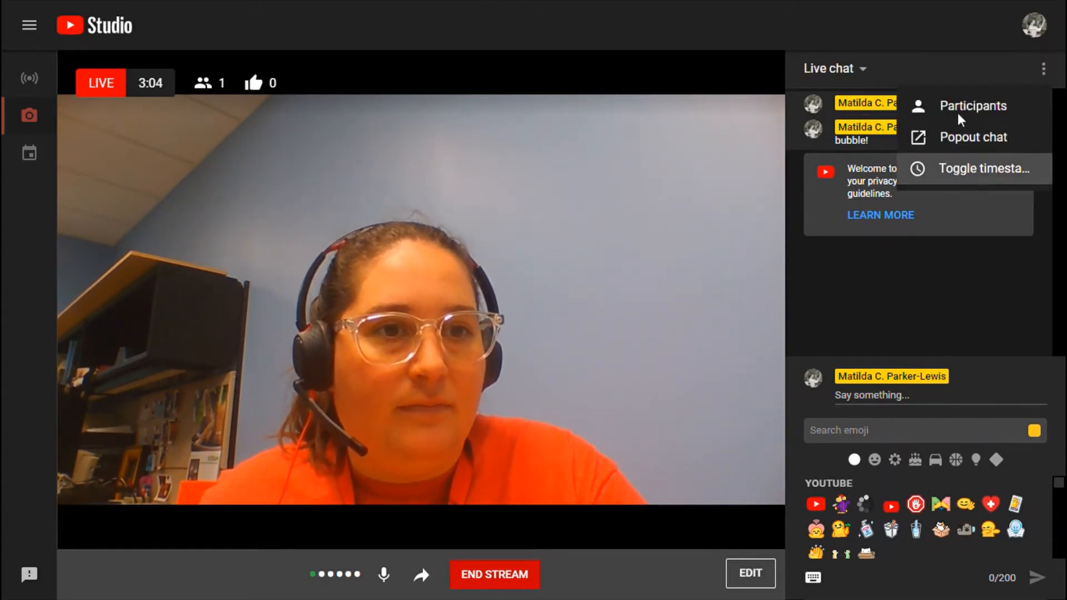
pyautogui.click(1049, 69)
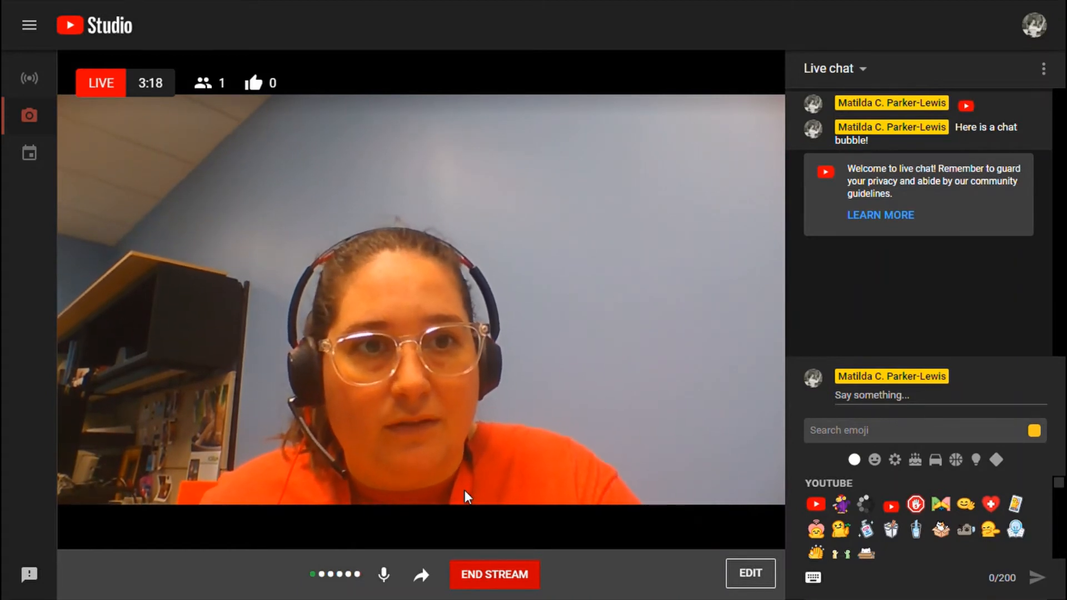
# - End the live stream and dismiss the finished stream's summary
pyautogui.click(512, 581)
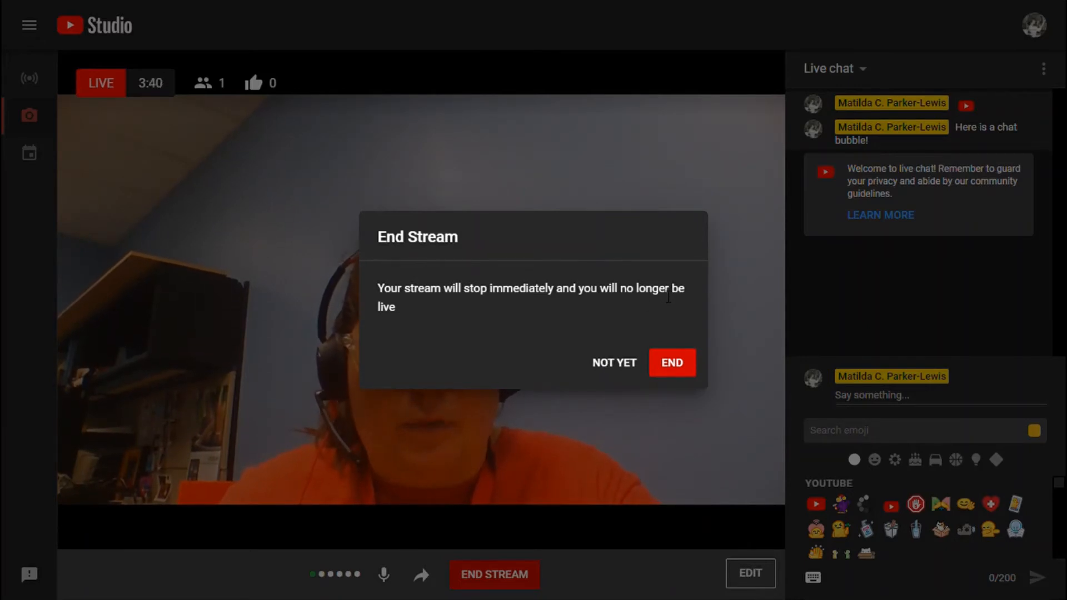
pyautogui.click(676, 364)
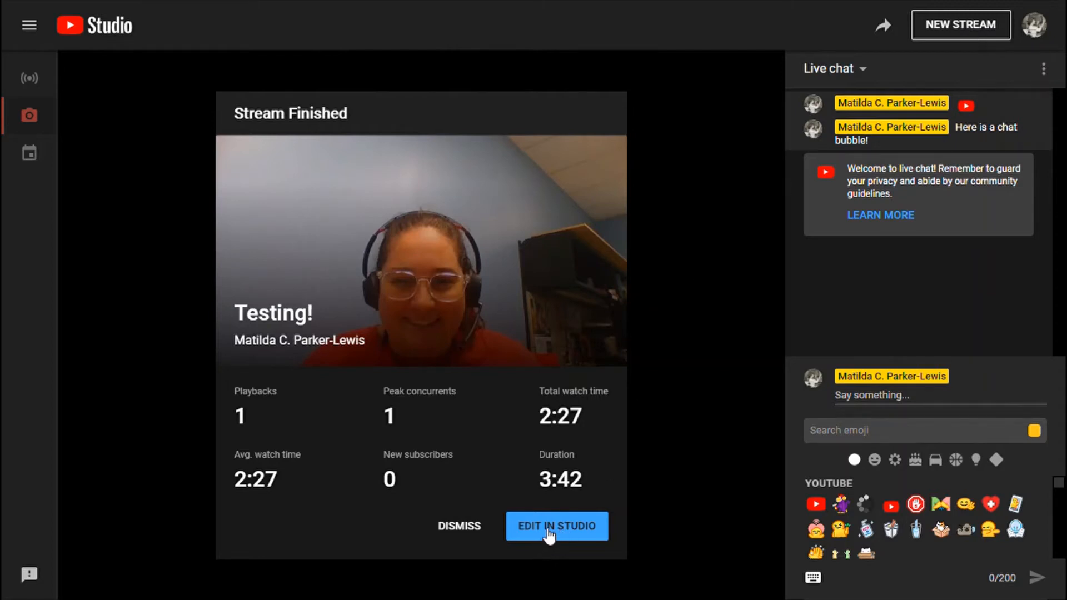
pyautogui.click(465, 532)
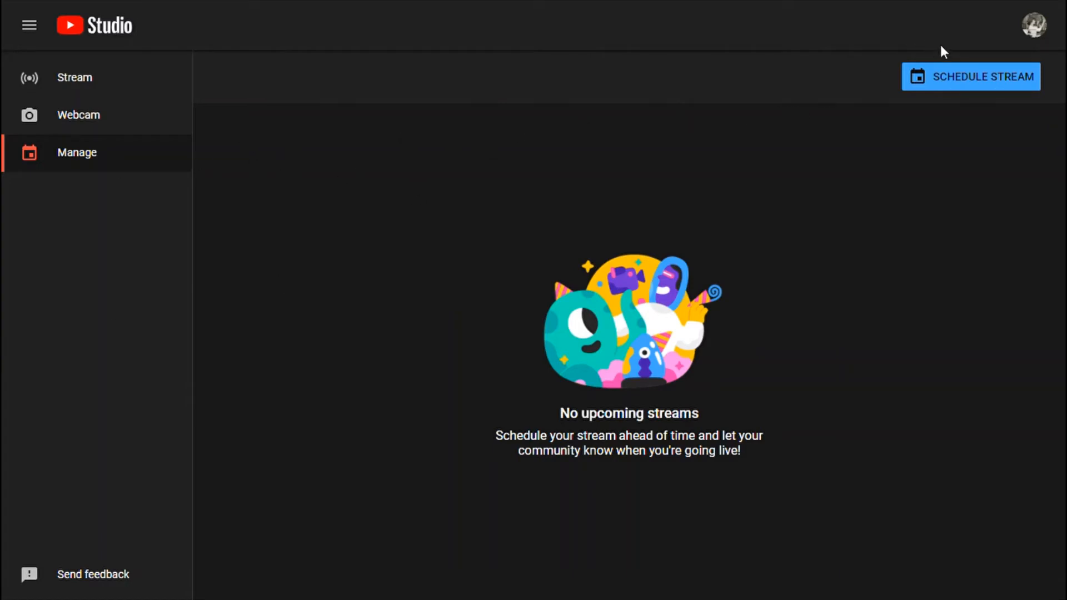
# - View the webcam stream form and the streaming software setup, and close the Edit stream form without saving
pyautogui.click(114, 125)
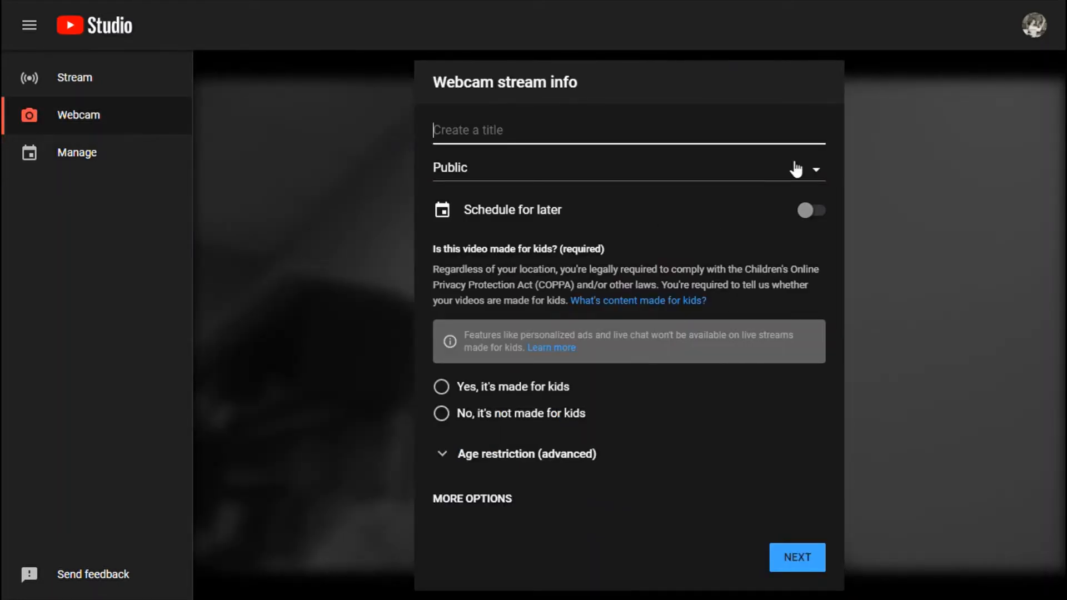
pyautogui.click(58, 92)
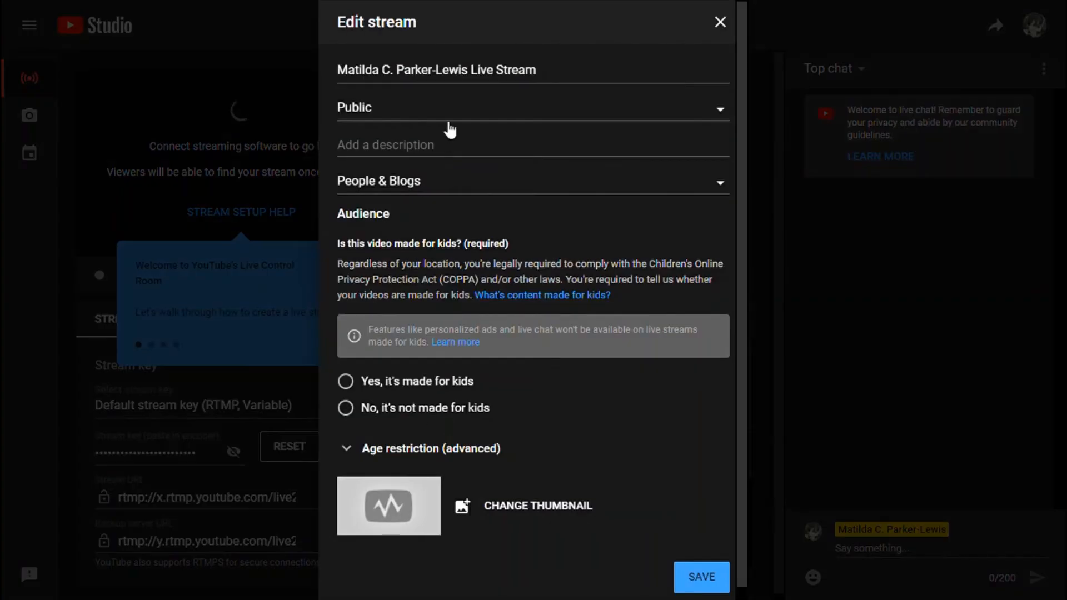
pyautogui.click(720, 23)
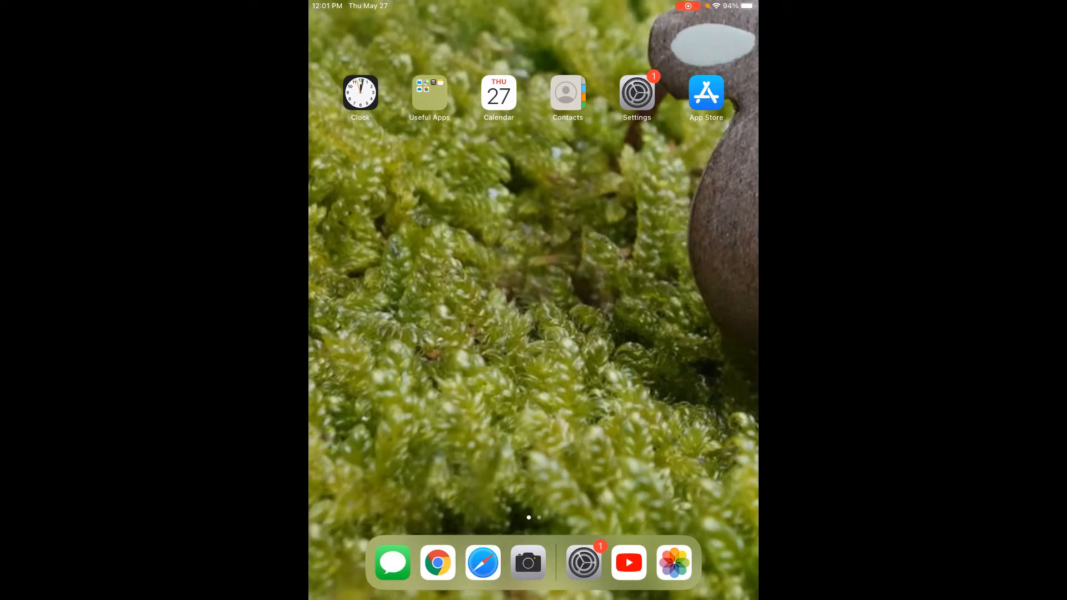
# - Switch to the YouTube app on the iPad and try to go live from the mobile device
pyautogui.hscroll(3, 533, 300)
pyautogui.click(498, 93)
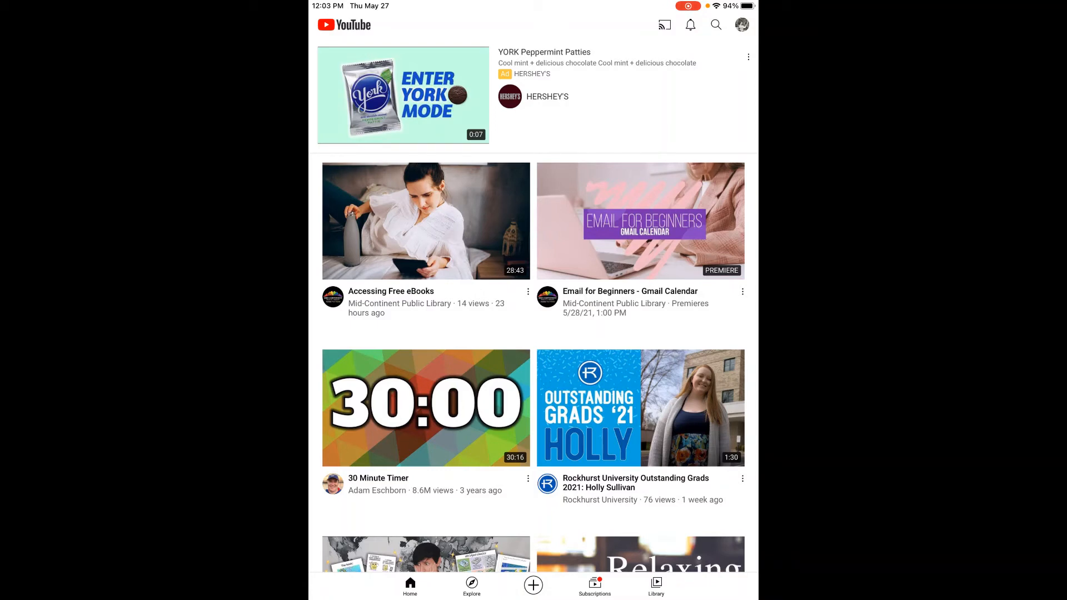
pyautogui.click(532, 584)
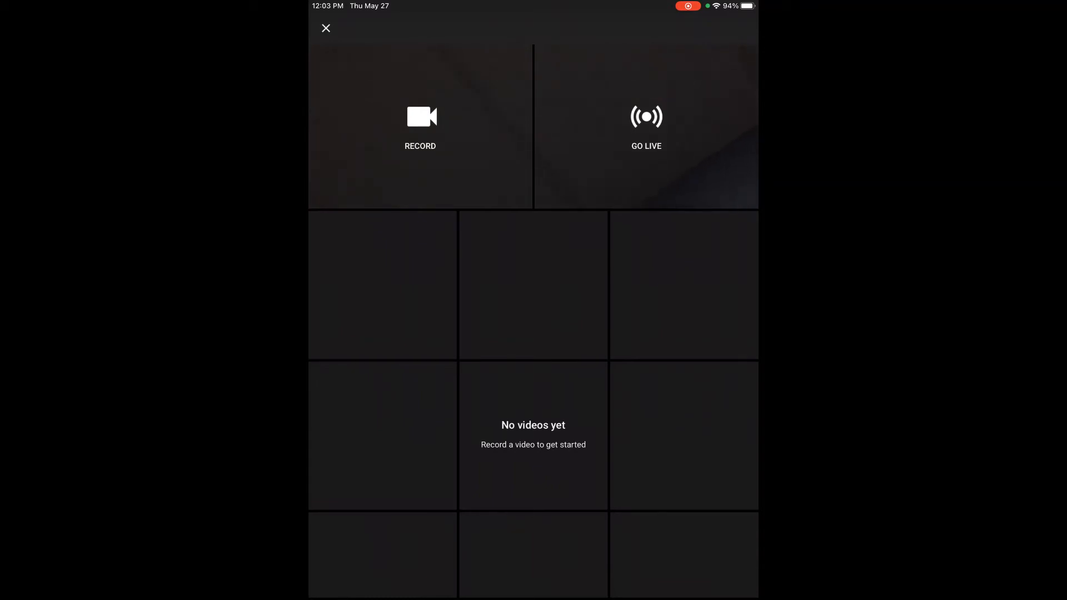
pyautogui.click(647, 126)
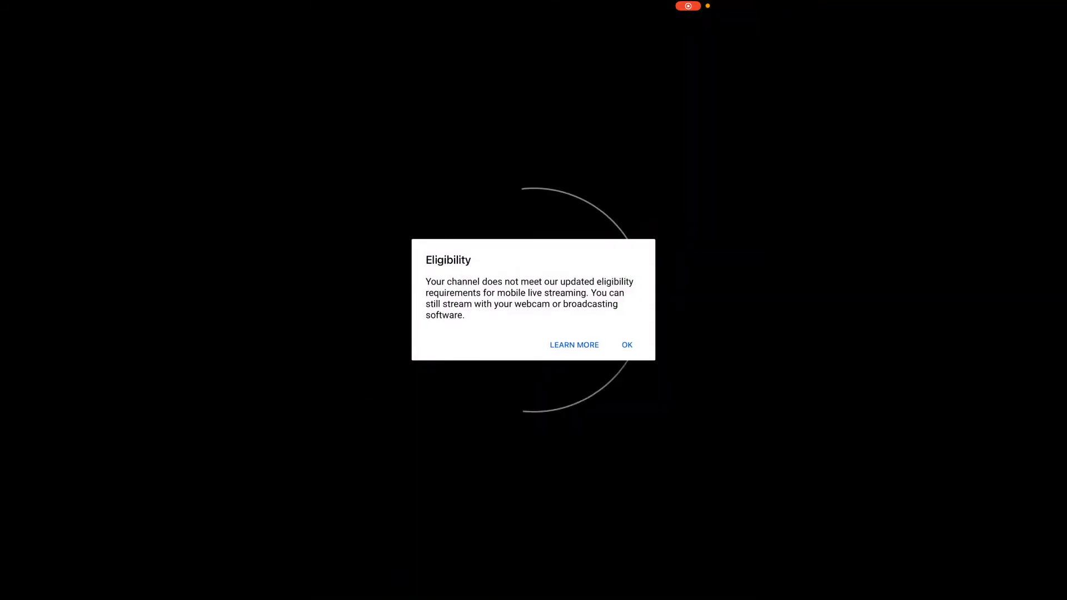